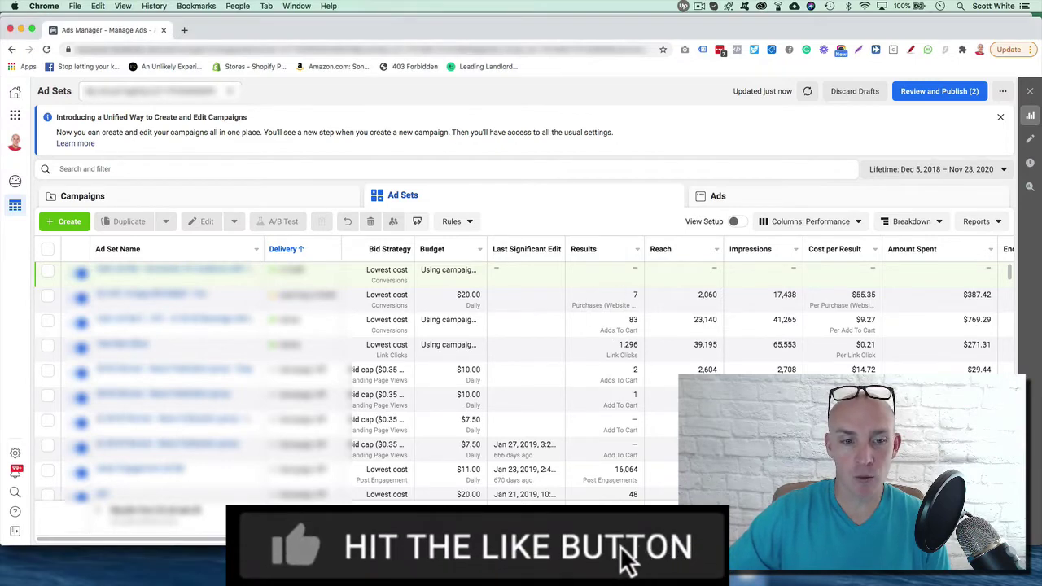
- Open column customization for the ad sets table, search for "add to" and include the total and cost metrics for Adds to Cart
{"action": "scroll", "coordinate": [521, 374], "scroll_direction": "right", "scroll_amount": 10}
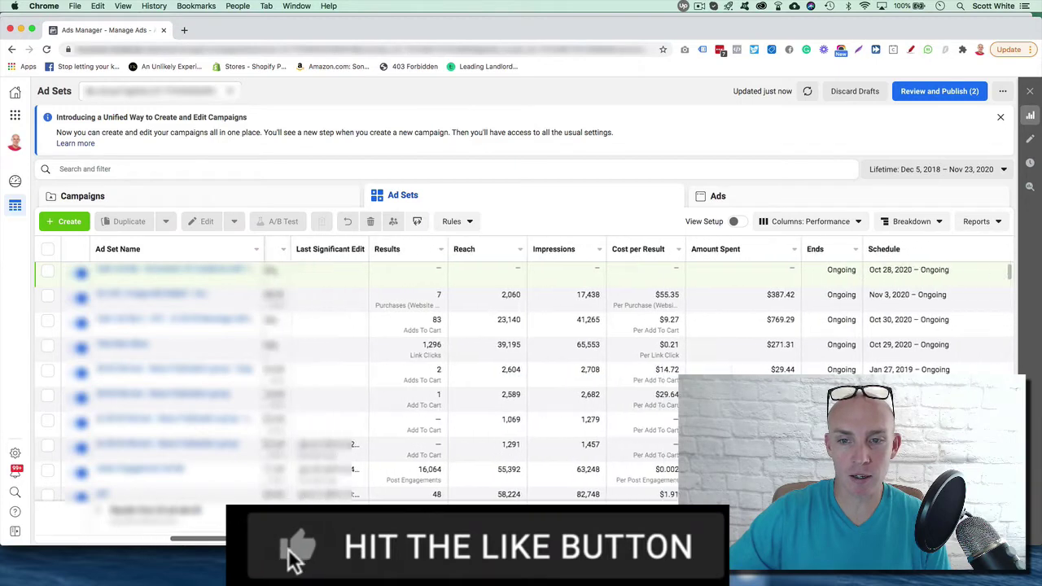
{"action": "scroll", "coordinate": [521, 375], "scroll_direction": "right", "scroll_amount": 1}
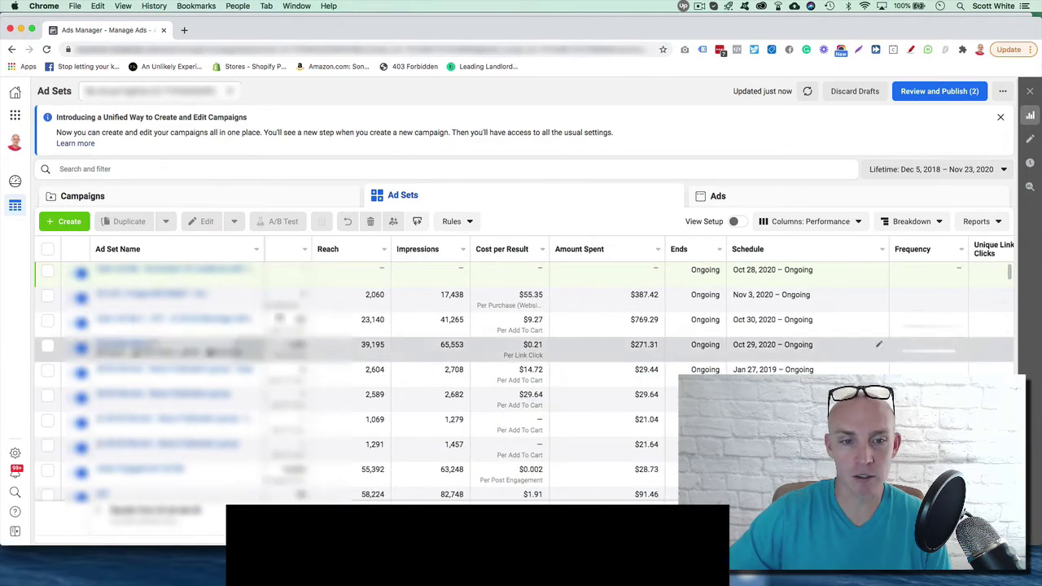
{"action": "scroll", "coordinate": [520, 391], "scroll_direction": "right", "scroll_amount": 5}
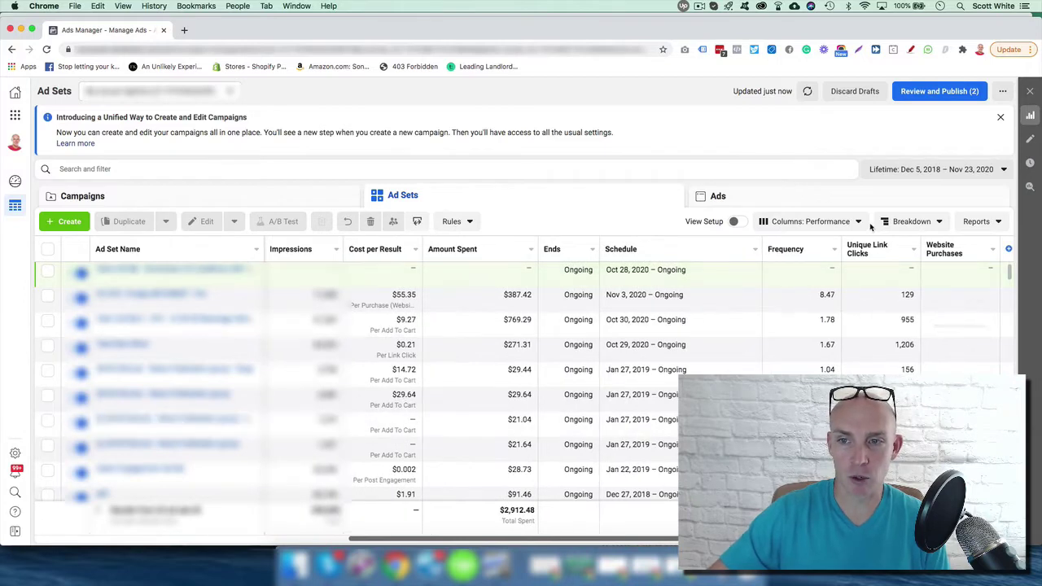
{"action": "left_click", "coordinate": [812, 222]}
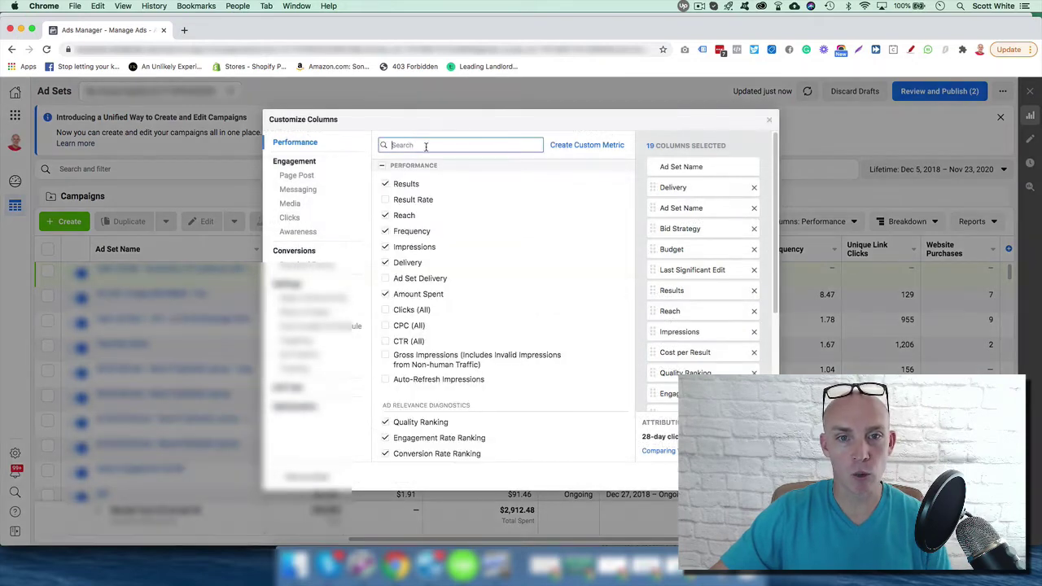
{"action": "type", "text": "add to"}
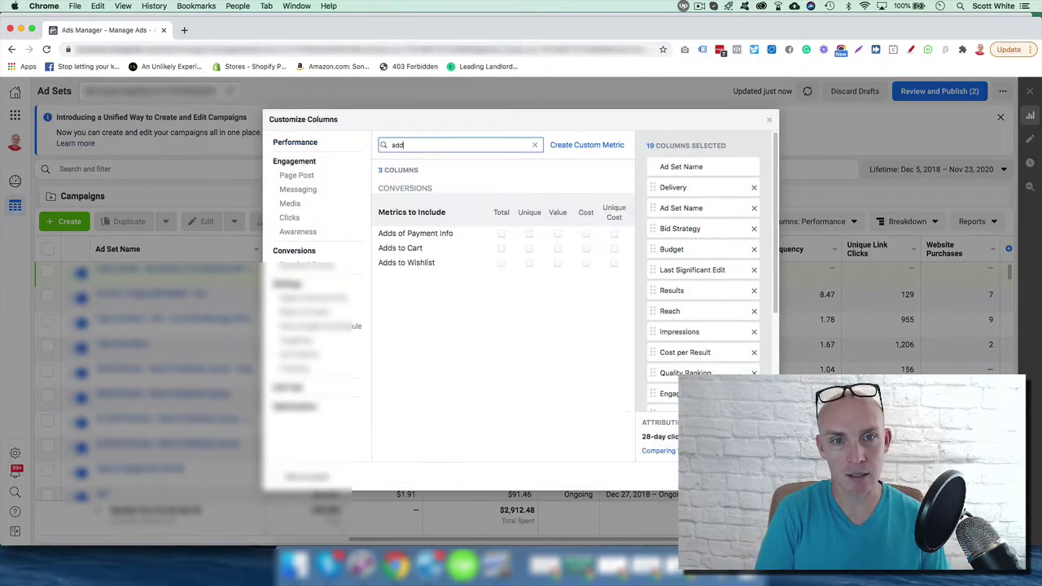
{"action": "left_click", "coordinate": [501, 233]}
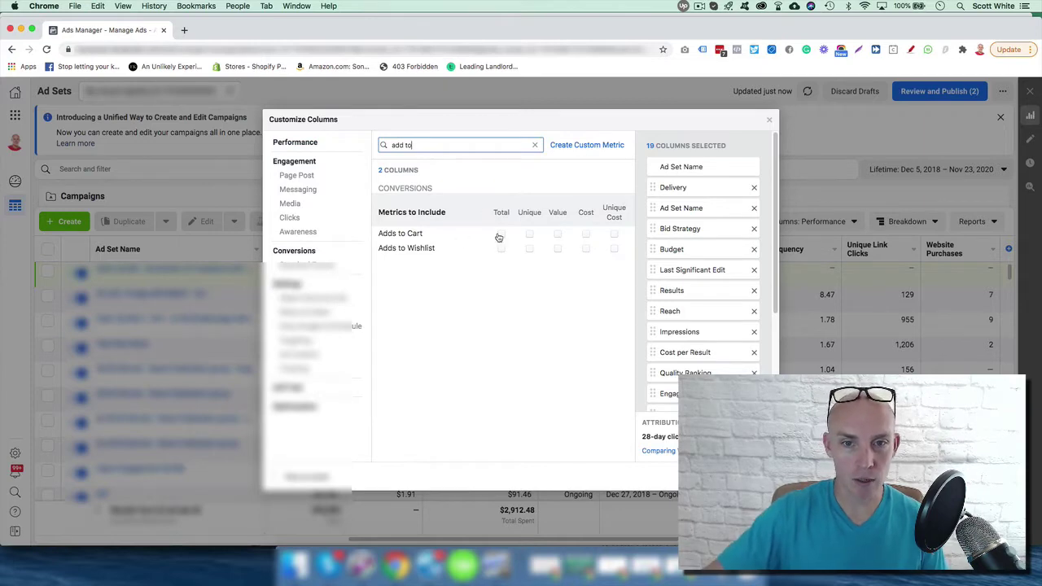
- Search the metrics for "check" and include the total and cost columns for Checkouts Initiated
{"action": "left_click", "coordinate": [437, 146]}
{"action": "type", "text": "check"}
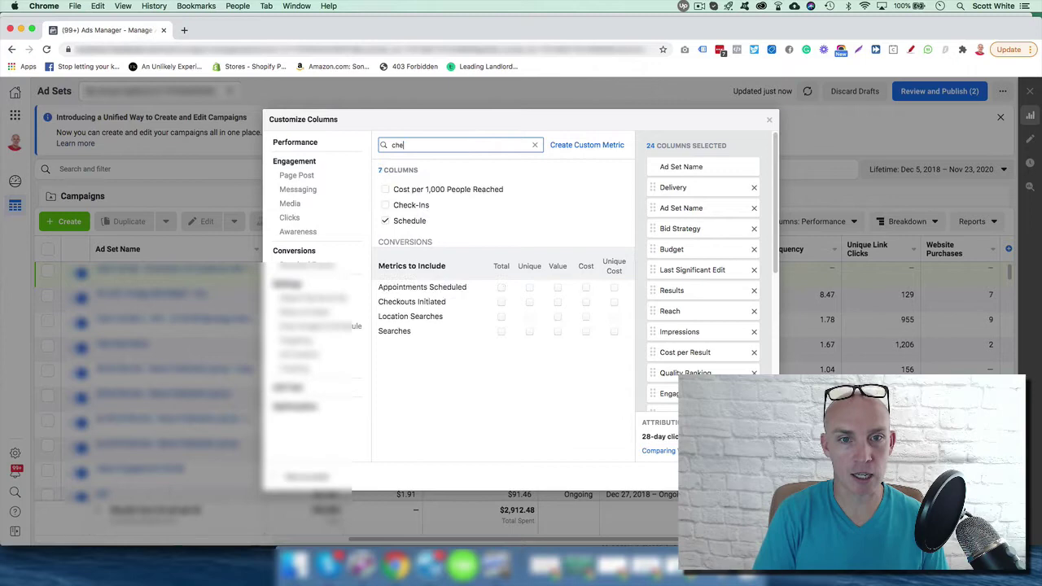
{"action": "left_click", "coordinate": [501, 256]}
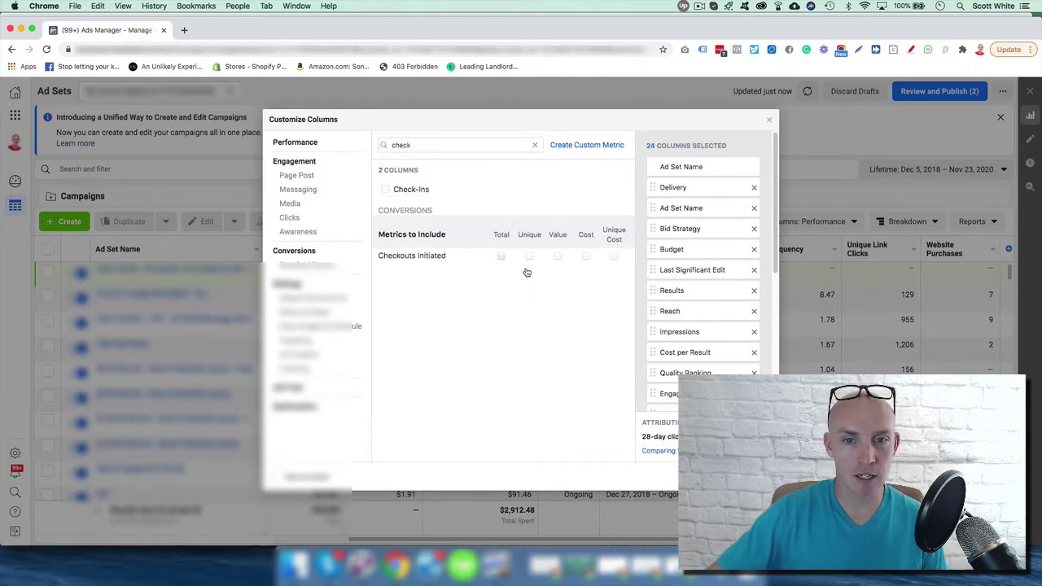
- Search the metrics for "purch" and include total Purchase ROAS plus the total and cost columns for Purchases
{"action": "double_click", "coordinate": [438, 141]}
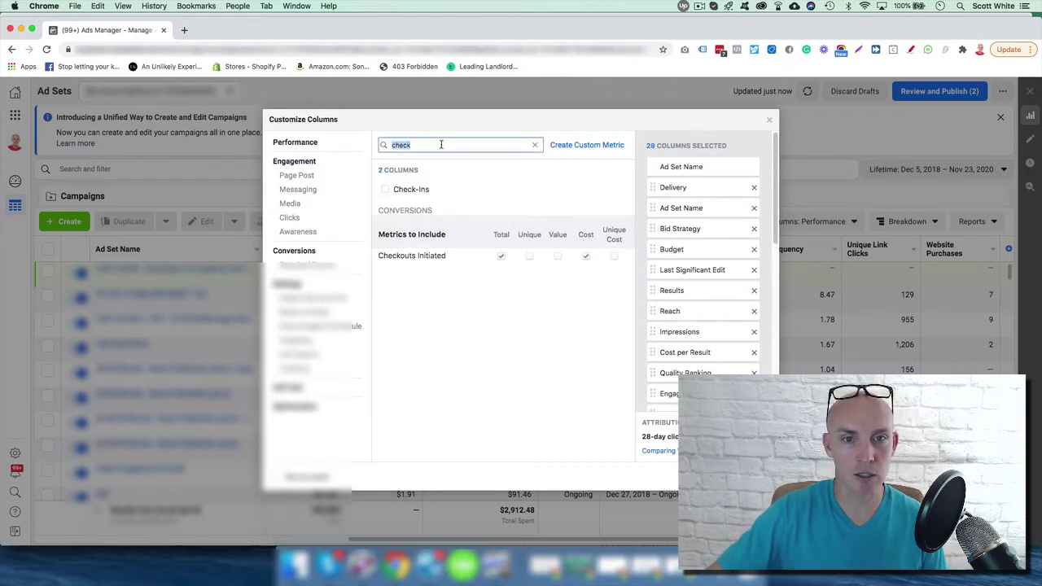
{"action": "type", "text": "purc"}
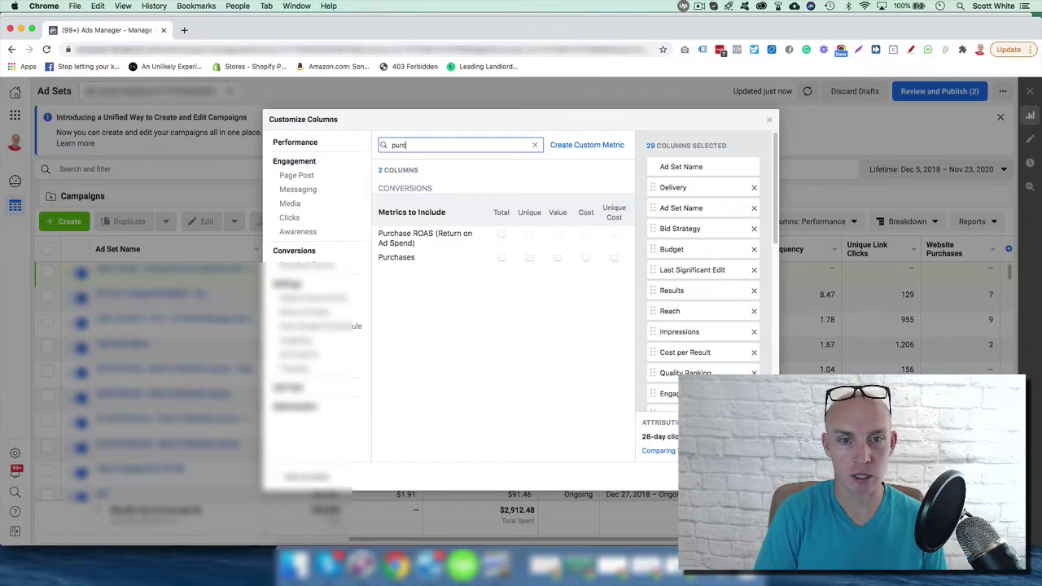
{"action": "type", "text": "h"}
{"action": "left_click", "coordinate": [501, 235]}
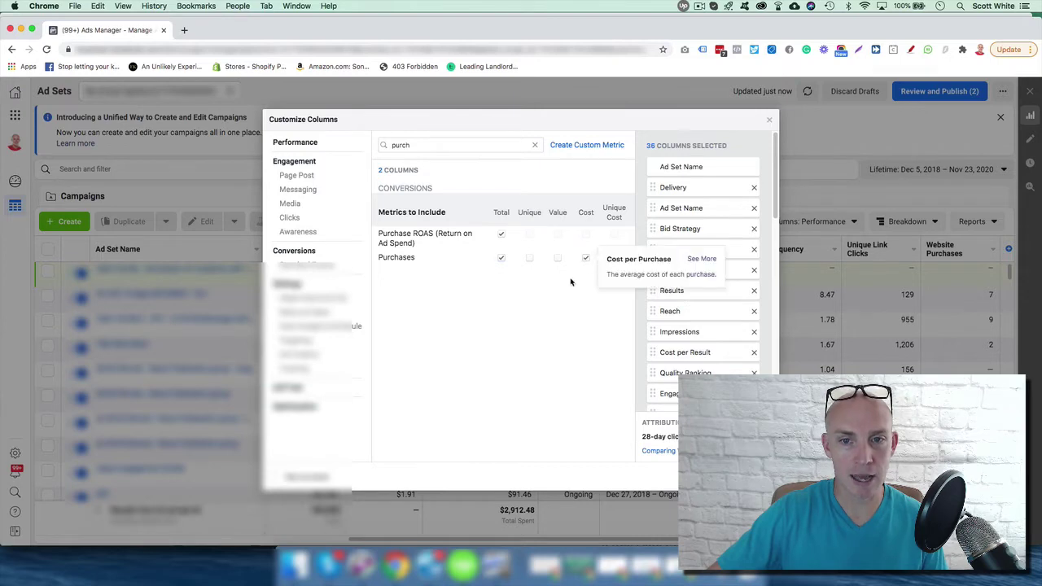
- Search the metrics for "ctr" and include CTR (All) and Unique CTR (All)
{"action": "left_click", "coordinate": [418, 144]}
{"action": "double_click", "coordinate": [418, 144]}
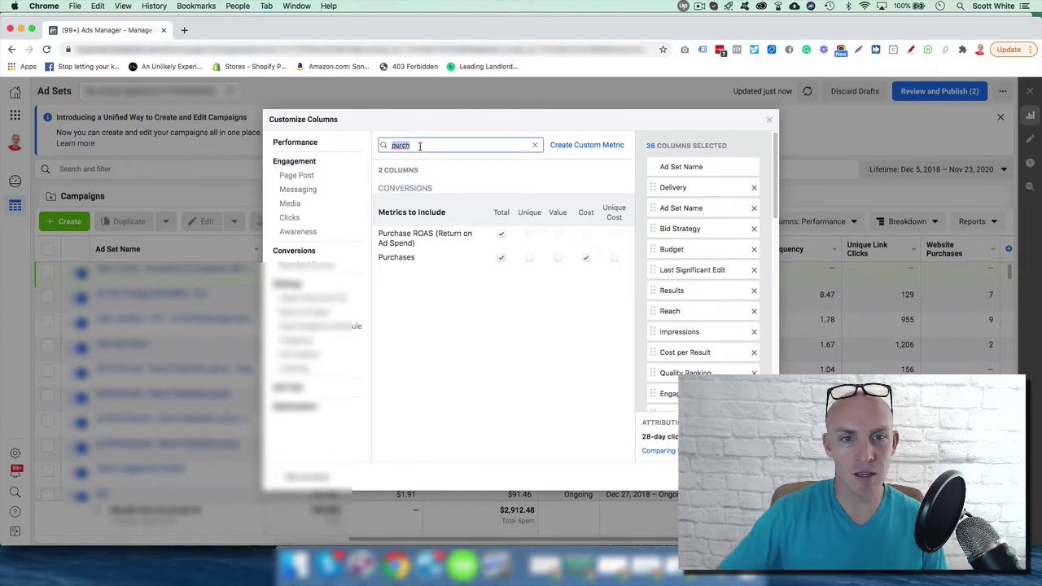
{"action": "type", "text": "ct"}
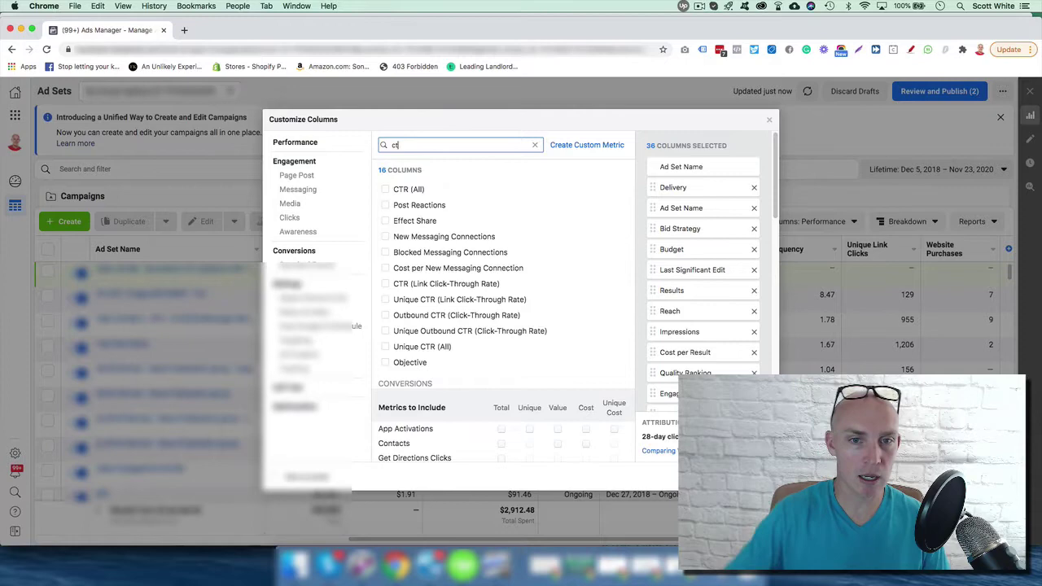
{"action": "type", "text": "r"}
{"action": "left_click", "coordinate": [386, 190]}
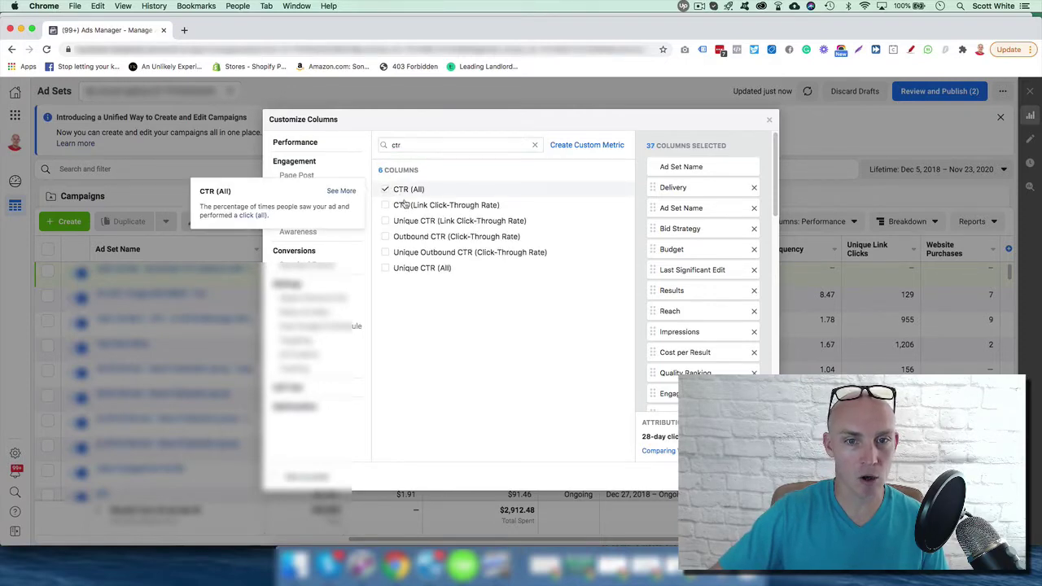
{"action": "left_click", "coordinate": [385, 268]}
- Search the metrics for "vide" and include Video Plays at 25%, 50%, 75%, 95% and 100%
{"action": "left_click", "coordinate": [428, 144]}
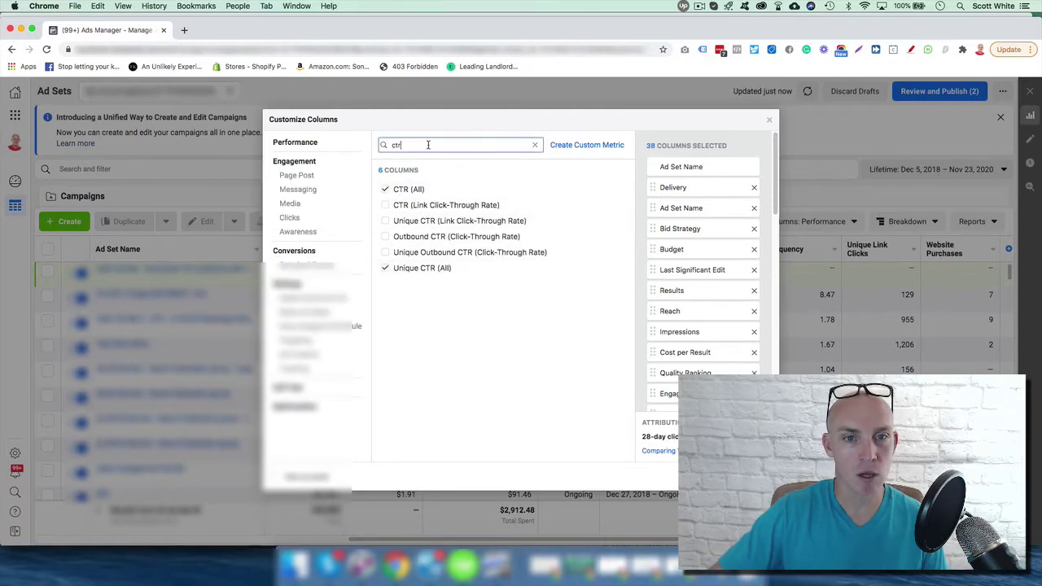
{"action": "double_click", "coordinate": [428, 144]}
{"action": "type", "text": "v"}
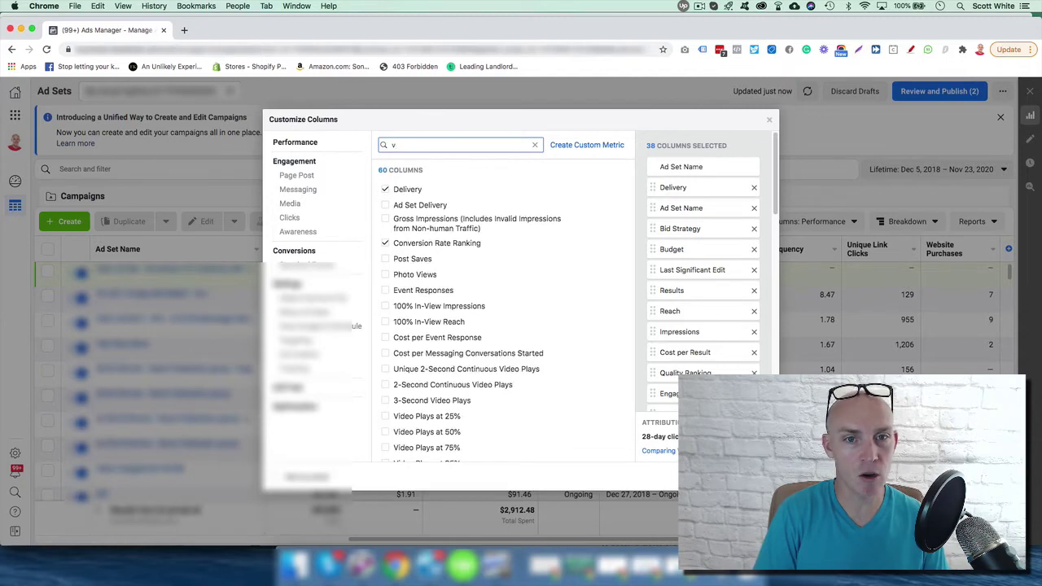
{"action": "type", "text": "ide"}
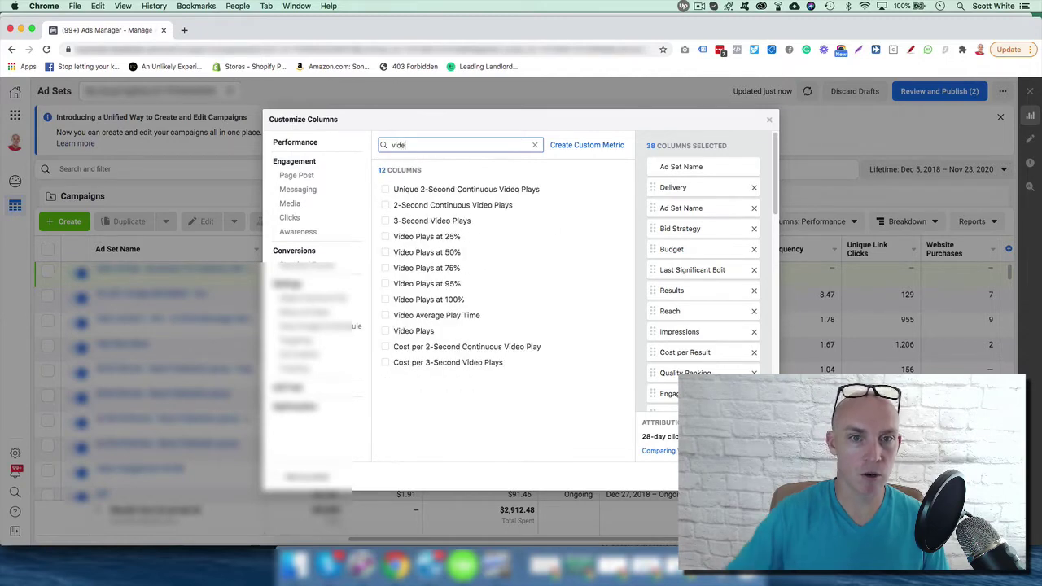
{"action": "left_click", "coordinate": [386, 236]}
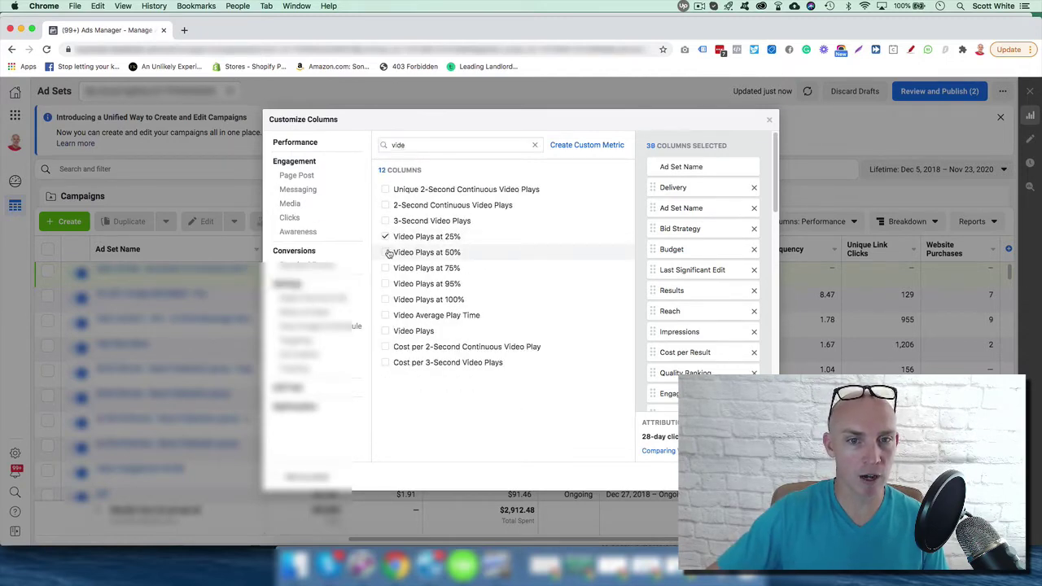
{"action": "left_click", "coordinate": [386, 252]}
{"action": "left_click", "coordinate": [385, 268]}
{"action": "left_click", "coordinate": [386, 283]}
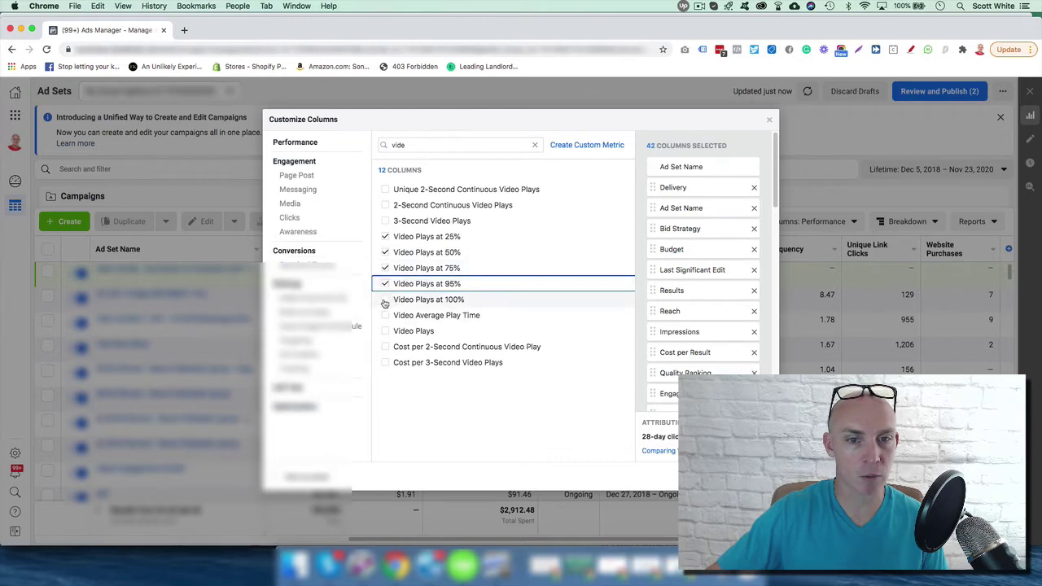
{"action": "left_click", "coordinate": [385, 301]}
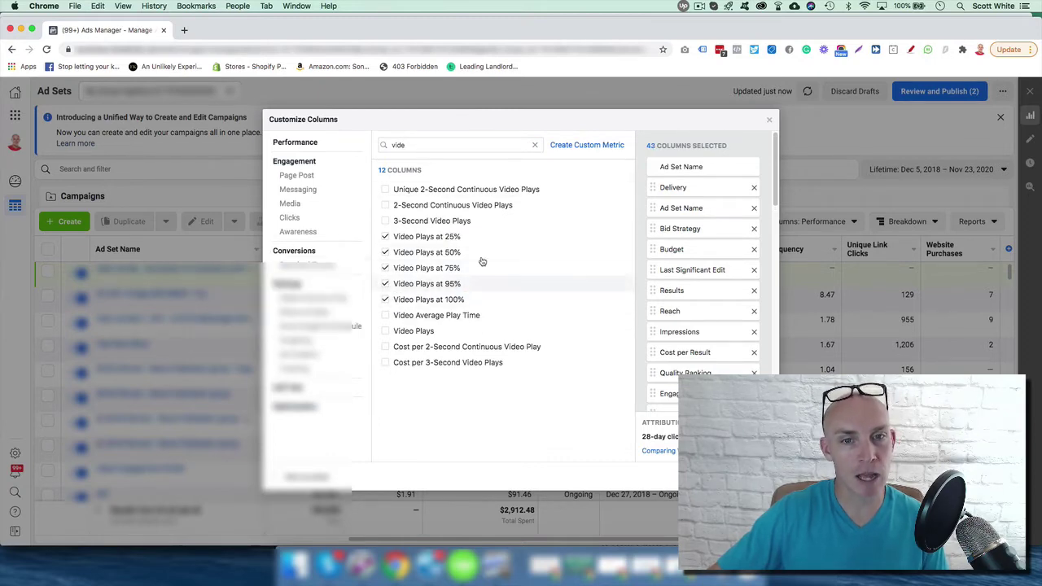
- Search the metrics for "landin" and include the total and cost columns for Landing Page Views
{"action": "double_click", "coordinate": [410, 145]}
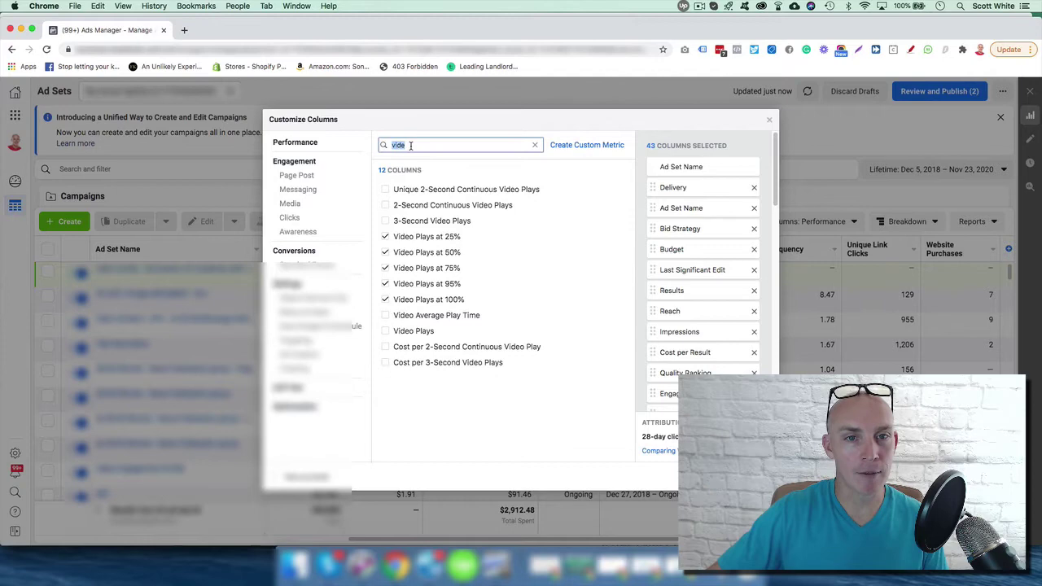
{"action": "type", "text": "landin"}
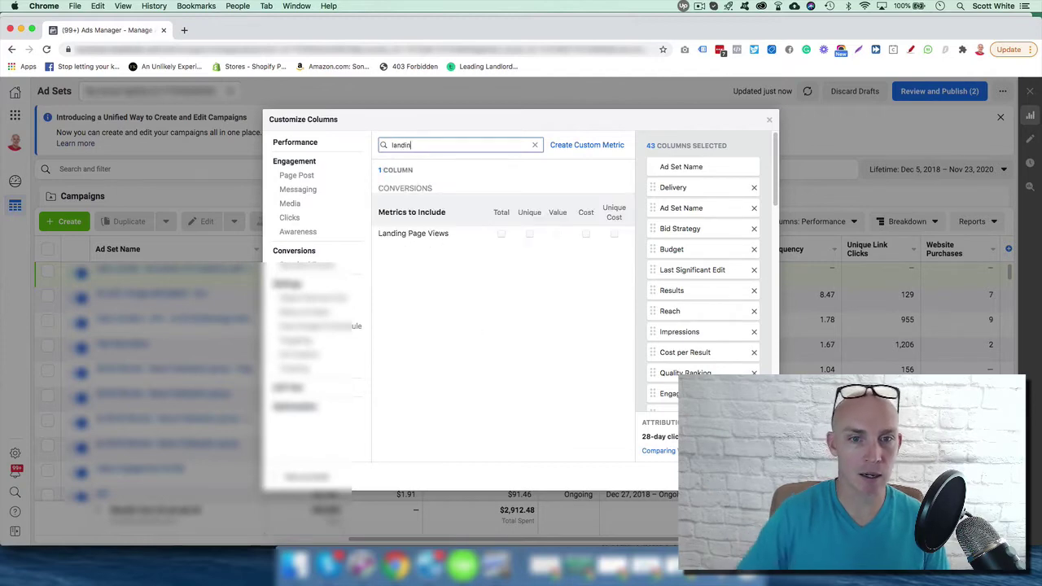
{"action": "left_click", "coordinate": [500, 236]}
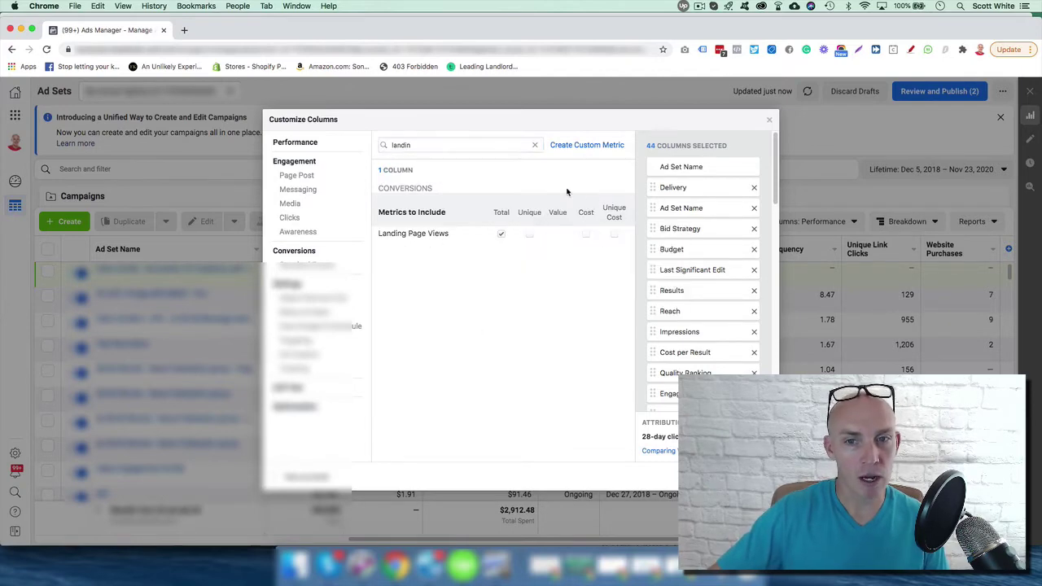
{"action": "left_click", "coordinate": [586, 236]}
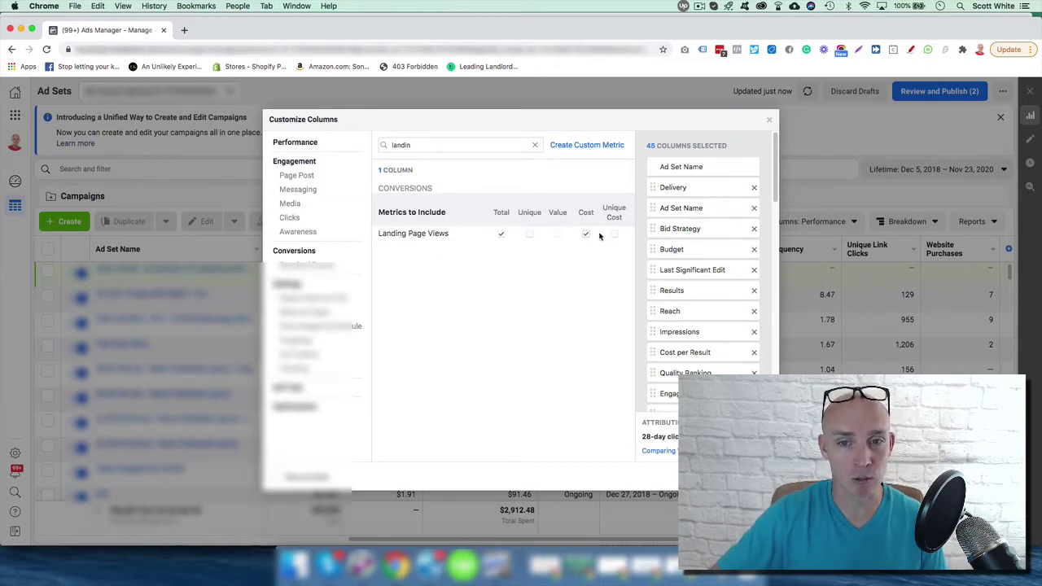
- In the selected columns, move Cost per Landing Page View above CTR (All) and place Cost per Purchase directly above it
{"action": "scroll", "coordinate": [684, 256], "scroll_direction": "down", "scroll_amount": 15}
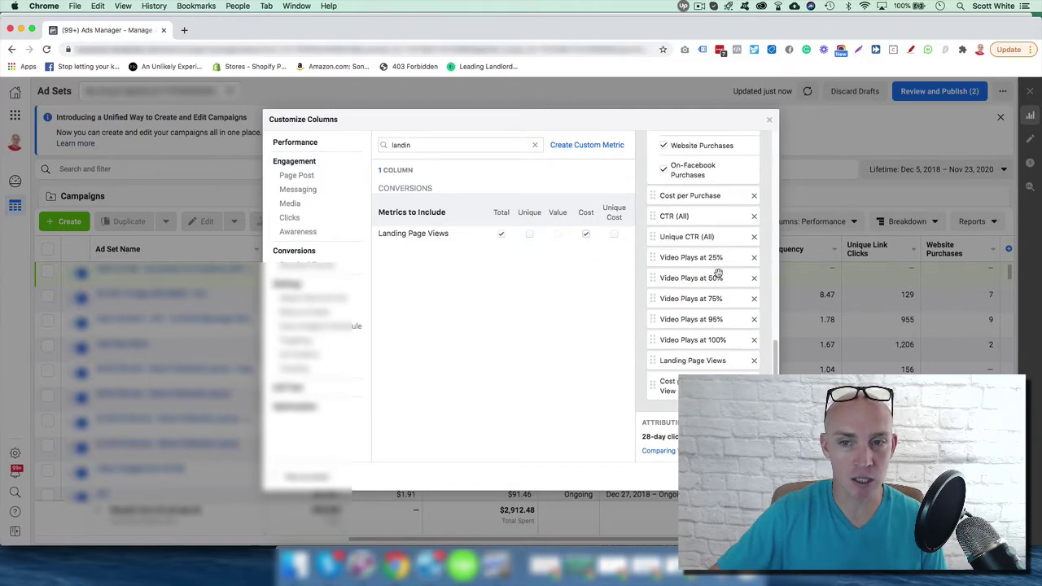
{"action": "left_click_drag", "start_coordinate": [669, 387], "coordinate": [692, 394]}
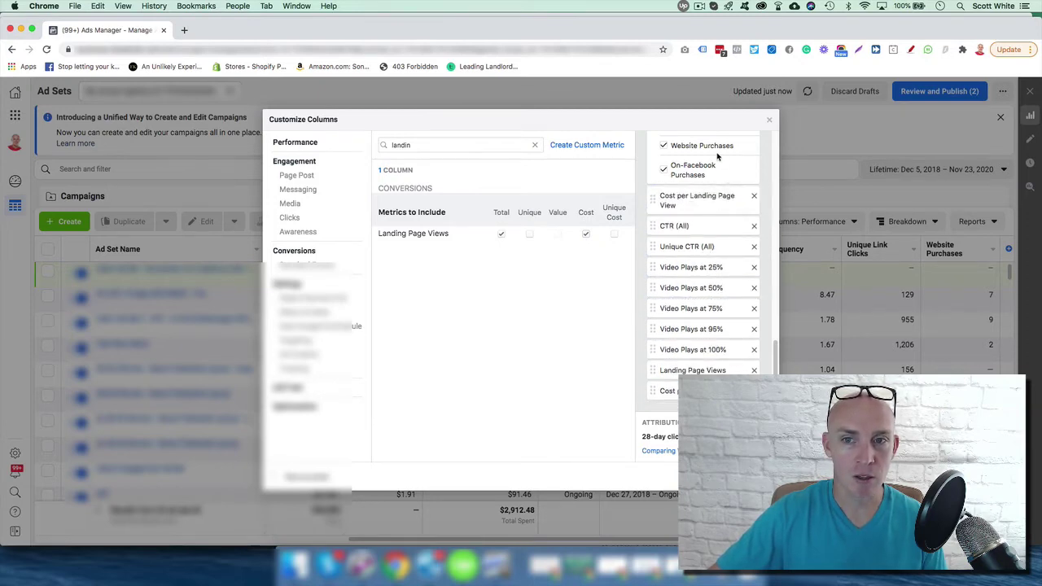
{"action": "left_click_drag", "start_coordinate": [708, 154], "coordinate": [717, 313]}
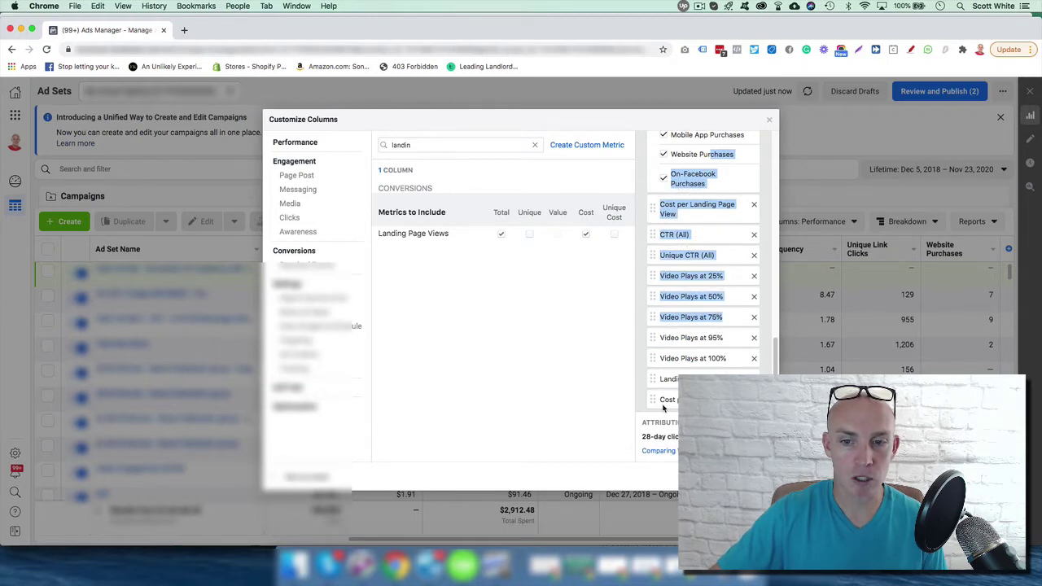
{"action": "left_click_drag", "start_coordinate": [655, 401], "coordinate": [664, 214]}
- Move the Purchases column below Landing Page Views, and place CTR (All) and Unique CTR (All) right after Video Plays at 100%
{"action": "scroll", "coordinate": [675, 205], "scroll_direction": "up", "scroll_amount": 3}
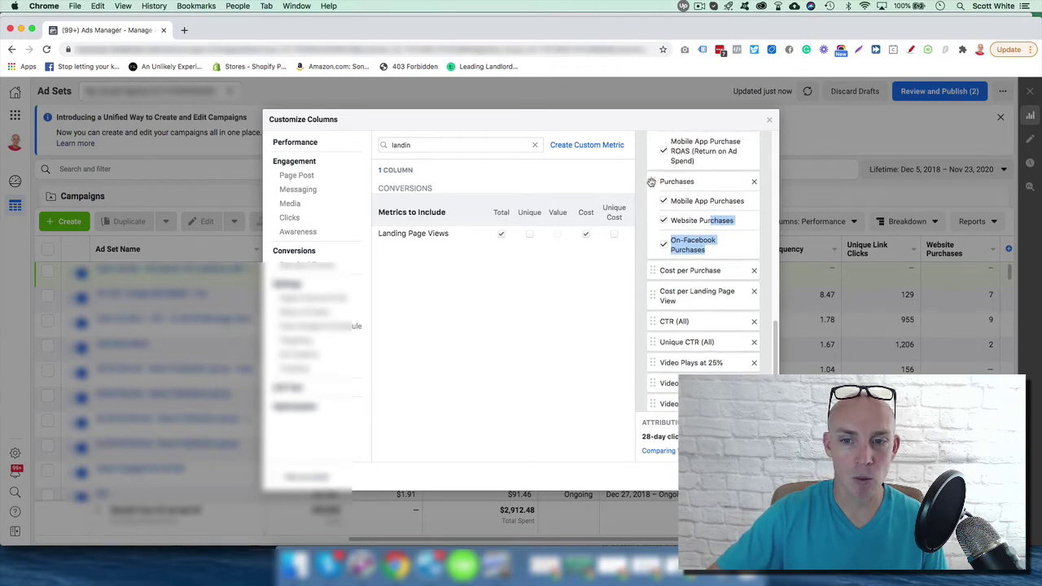
{"action": "left_click_drag", "start_coordinate": [651, 181], "coordinate": [661, 322]}
{"action": "scroll", "coordinate": [680, 276], "scroll_direction": "up", "scroll_amount": 1}
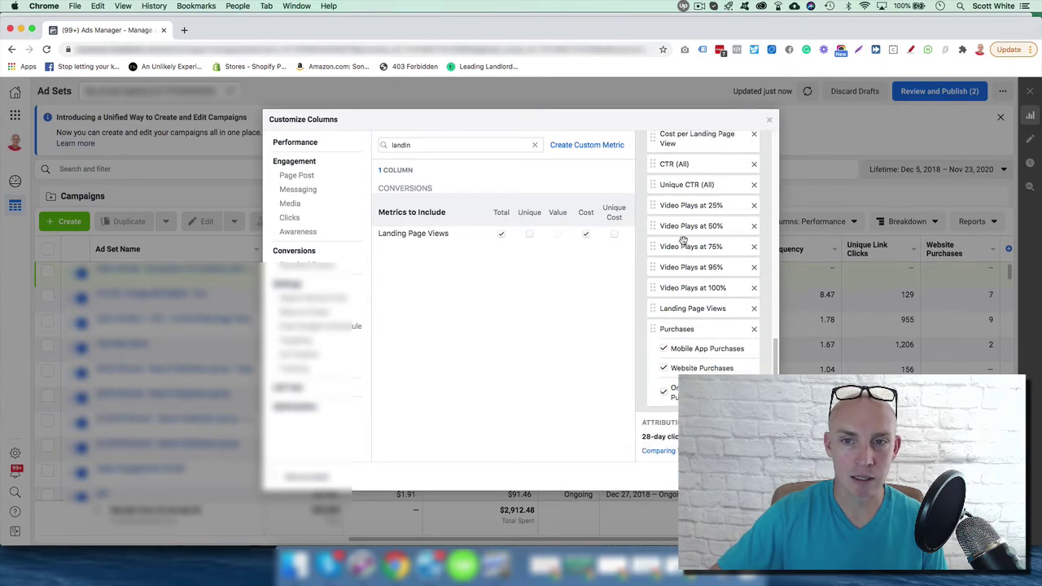
{"action": "left_click_drag", "start_coordinate": [655, 168], "coordinate": [658, 293]}
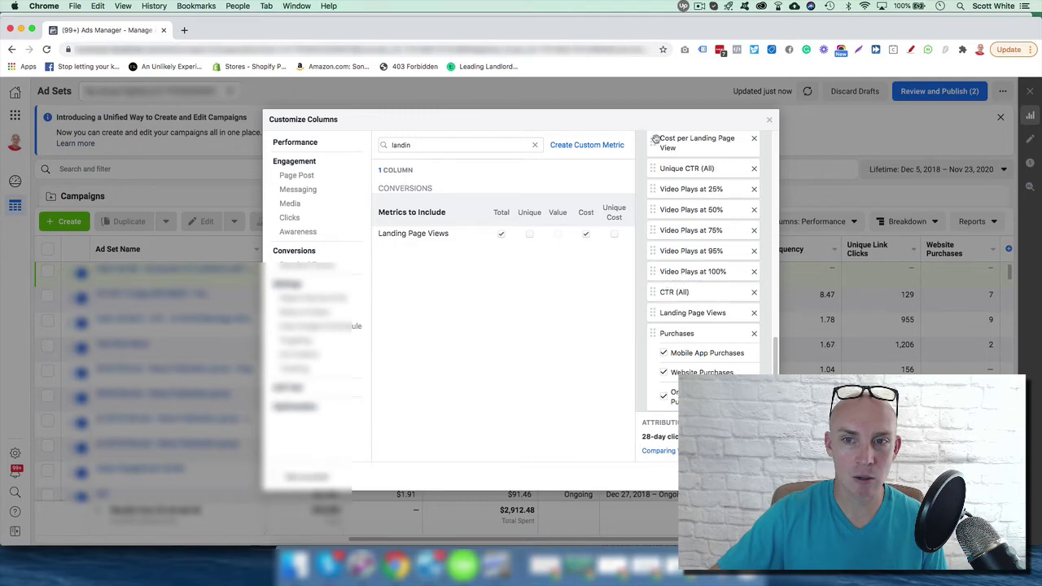
{"action": "left_click_drag", "start_coordinate": [652, 169], "coordinate": [660, 293]}
- Move Cost per Landing Page View directly above Landing Page Views, and the Purchase ROAS column below Purchases
{"action": "scroll", "coordinate": [661, 265], "scroll_direction": "up", "scroll_amount": 1}
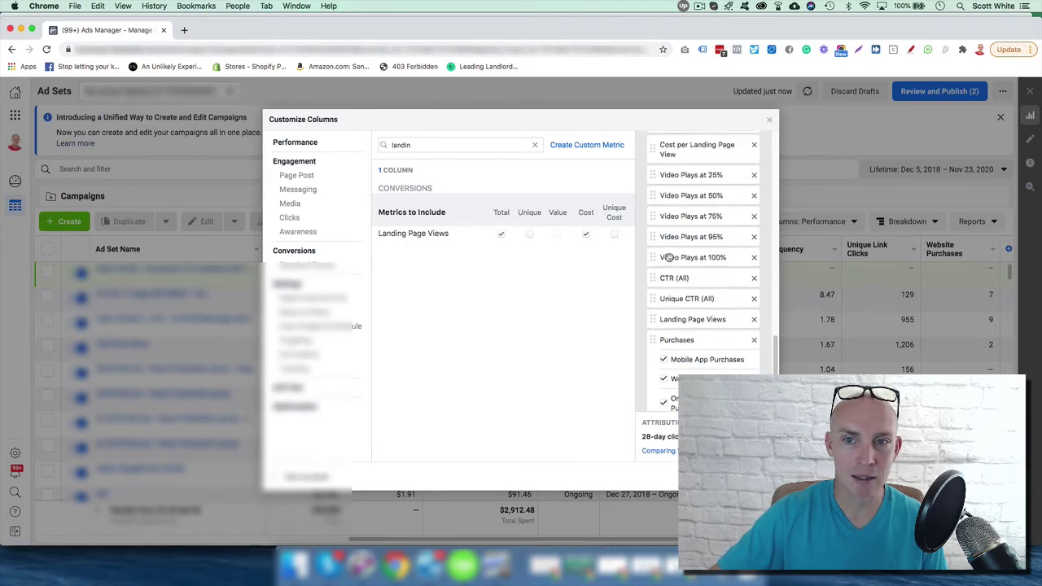
{"action": "left_click_drag", "start_coordinate": [654, 147], "coordinate": [659, 348]}
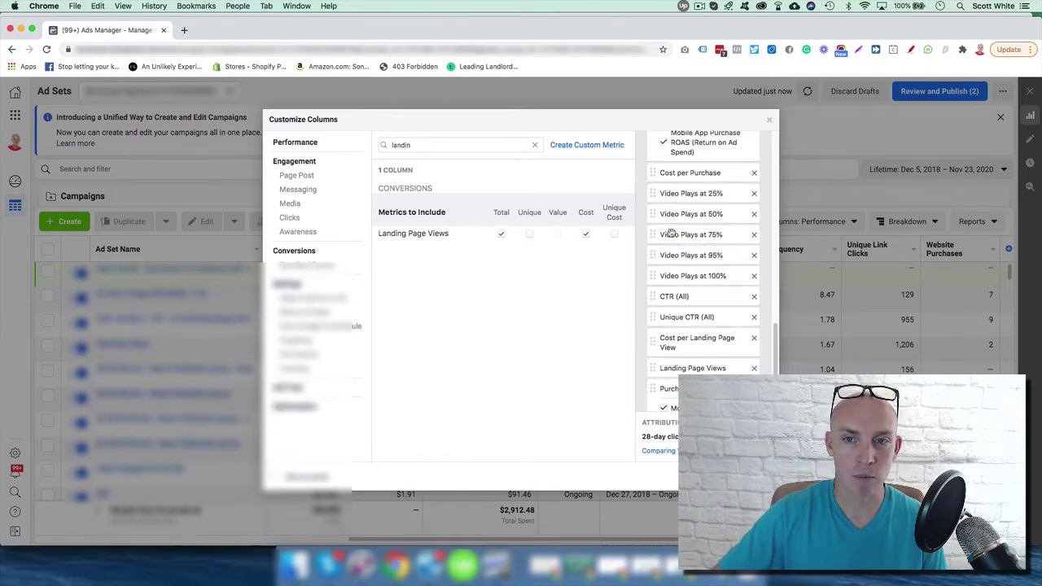
{"action": "scroll", "coordinate": [671, 230], "scroll_direction": "up", "scroll_amount": 1}
{"action": "scroll", "coordinate": [653, 144], "scroll_direction": "up", "scroll_amount": 3}
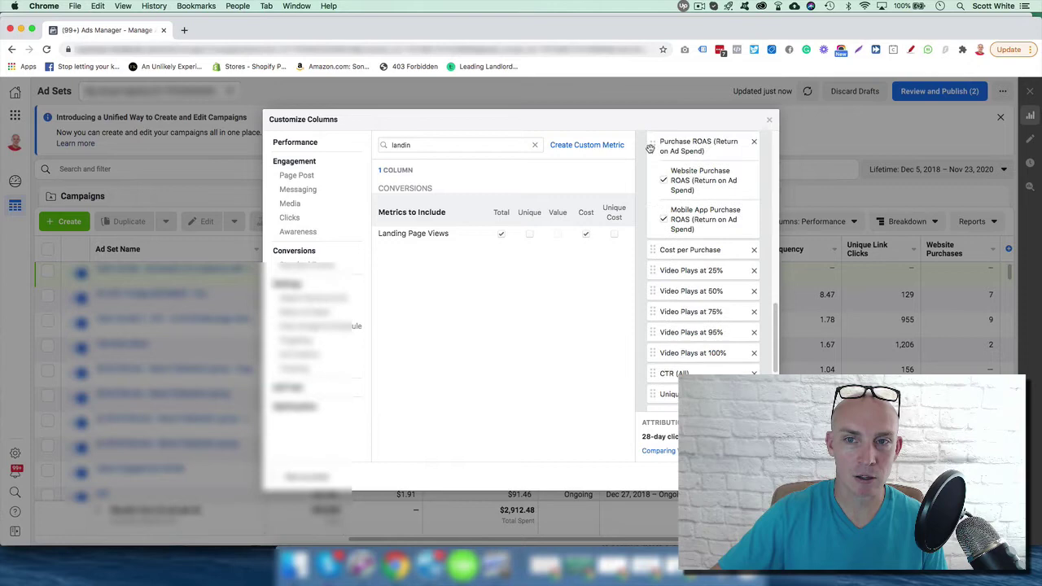
{"action": "left_click_drag", "start_coordinate": [655, 147], "coordinate": [660, 305]}
{"action": "scroll", "coordinate": [664, 269], "scroll_direction": "up", "scroll_amount": 5}
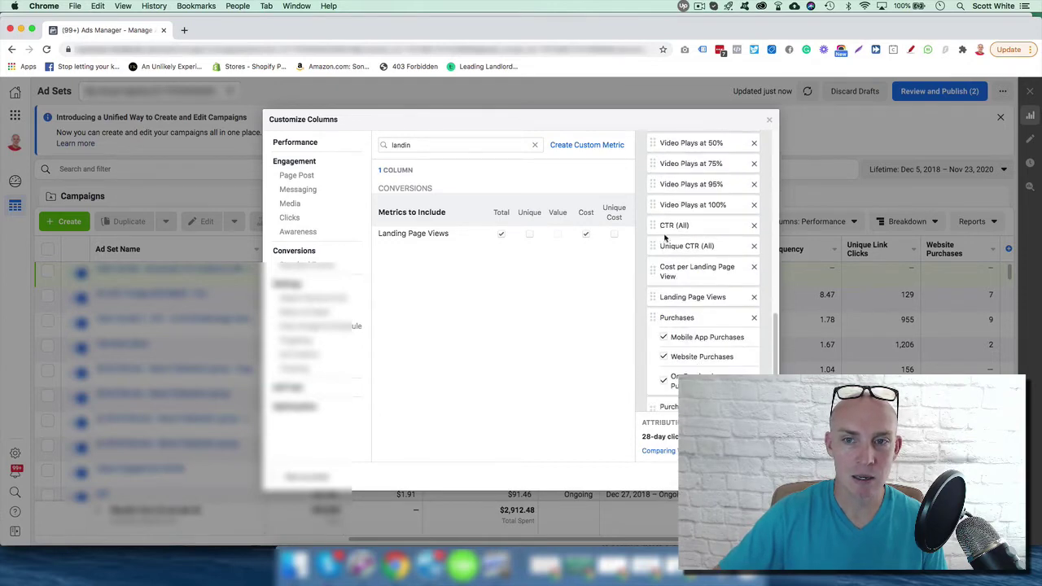
{"action": "scroll", "coordinate": [665, 231], "scroll_direction": "up", "scroll_amount": 4}
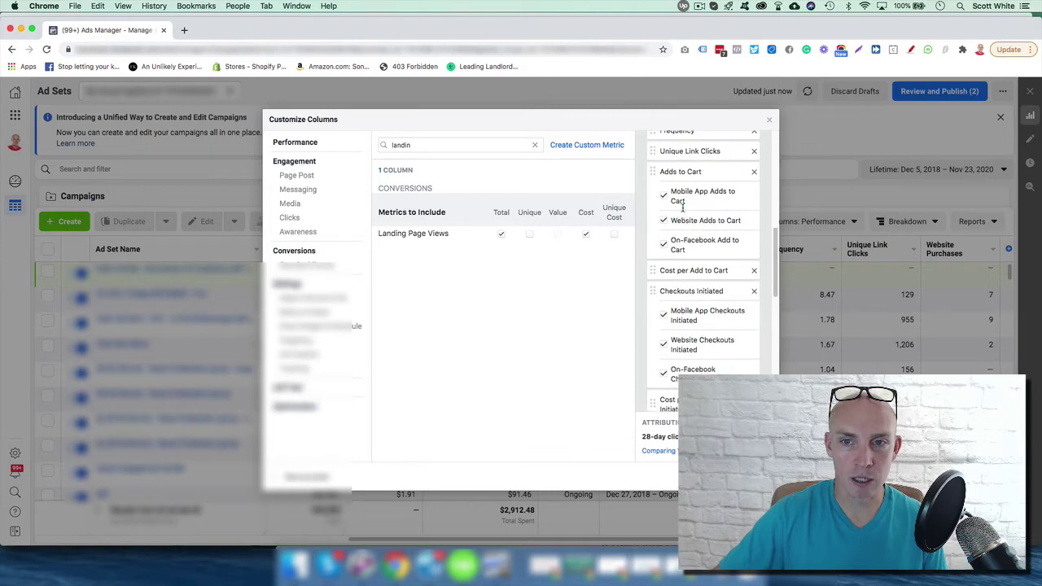
- In the selected columns, move the Adds to Cart group directly below Landing Page Views
{"action": "scroll", "coordinate": [670, 189], "scroll_direction": "up", "scroll_amount": 1}
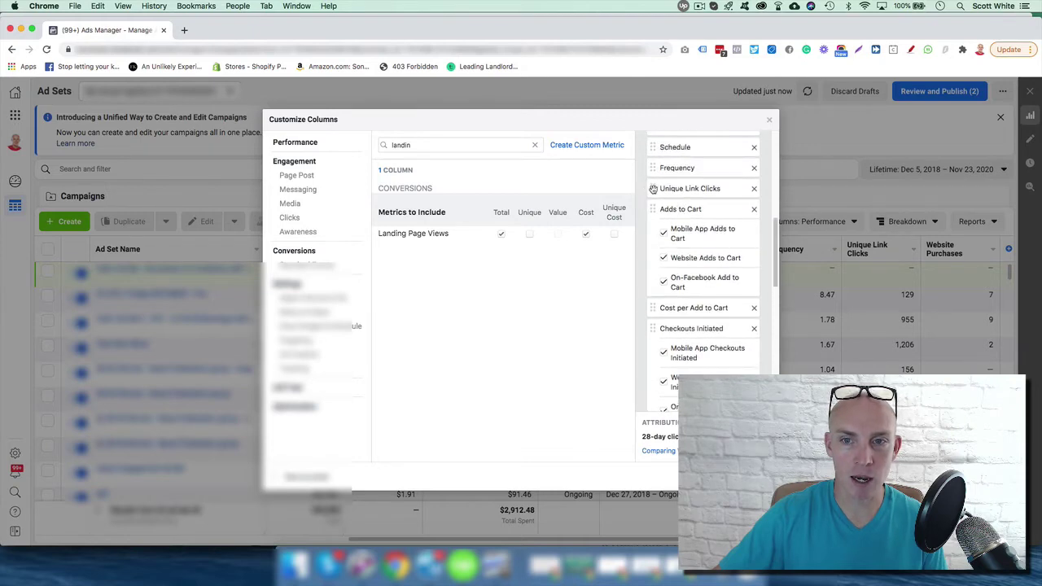
{"action": "left_click_drag", "start_coordinate": [653, 208], "coordinate": [672, 303]}
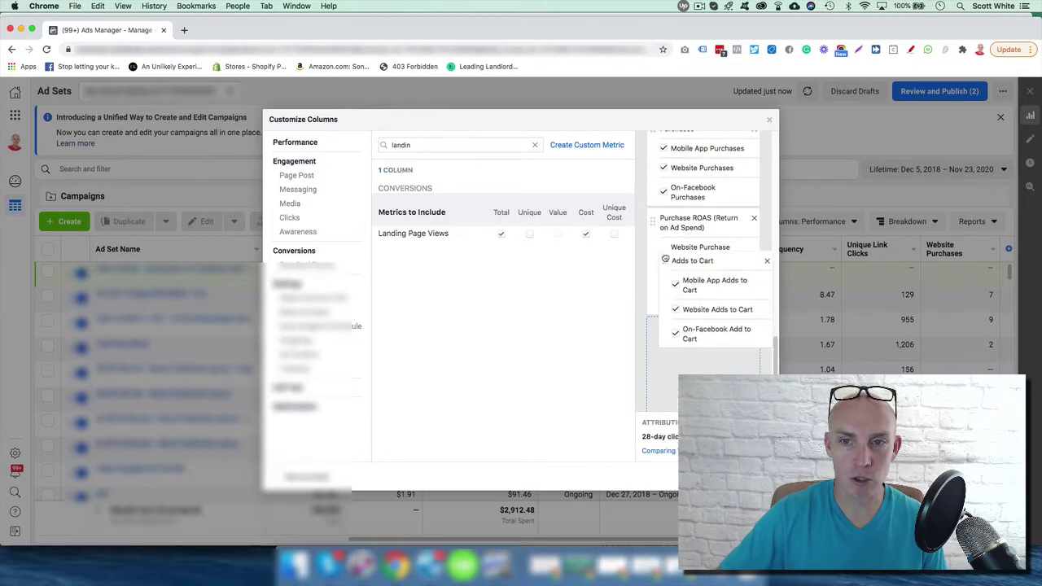
{"action": "left_click_drag", "start_coordinate": [665, 258], "coordinate": [684, 225]}
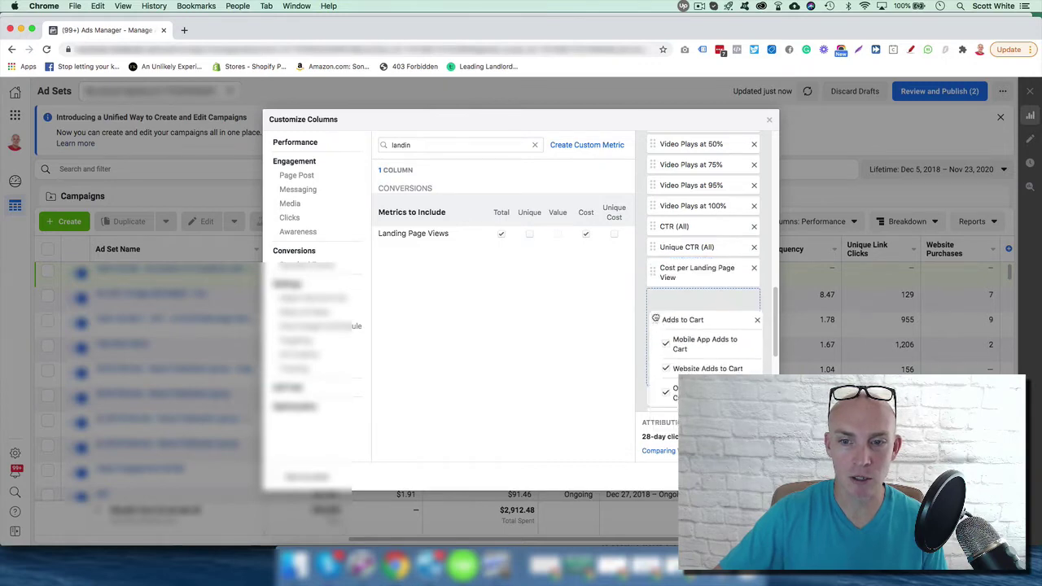
{"action": "left_click_drag", "start_coordinate": [657, 356], "coordinate": [649, 291]}
{"action": "left_click_drag", "start_coordinate": [667, 220], "coordinate": [682, 241]}
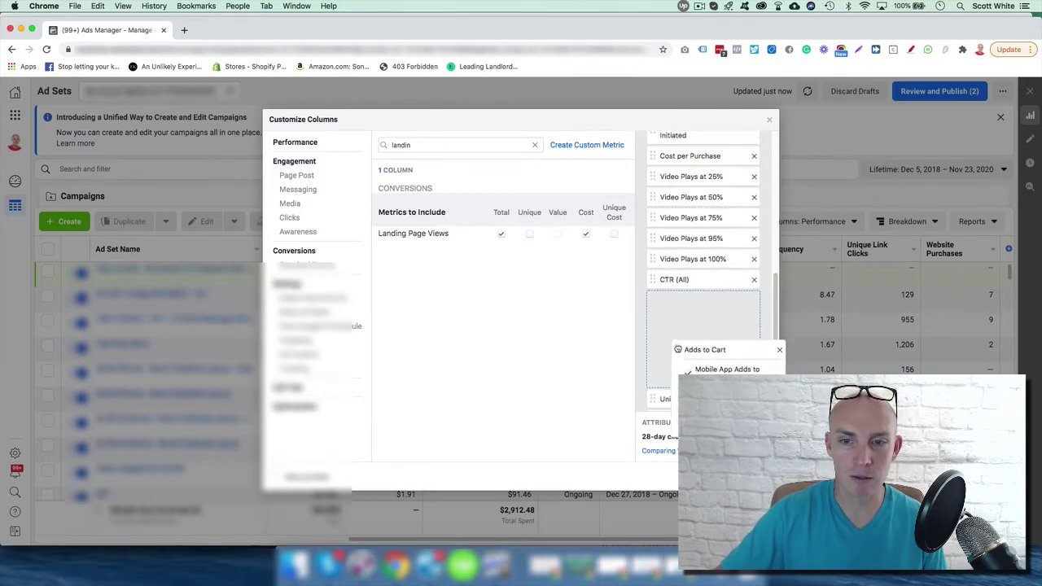
{"action": "left_click_drag", "start_coordinate": [677, 349], "coordinate": [666, 351]}
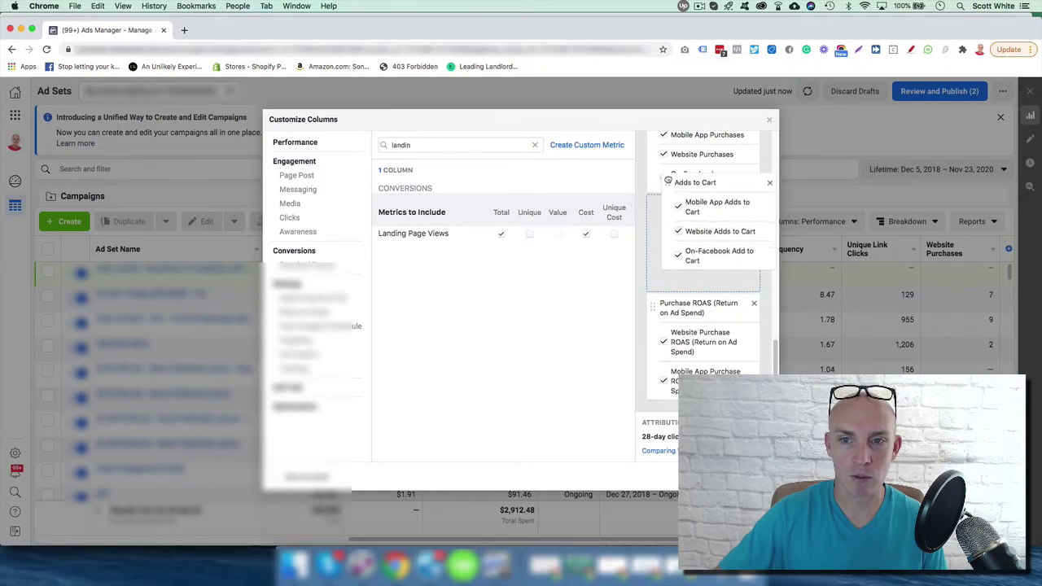
{"action": "left_click_drag", "start_coordinate": [665, 173], "coordinate": [666, 194]}
{"action": "left_click_drag", "start_coordinate": [651, 145], "coordinate": [647, 188]}
- Move the Checkouts Initiated group between Adds to Cart and Purchases in the selected columns
{"action": "left_click_drag", "start_coordinate": [652, 353], "coordinate": [658, 323]}
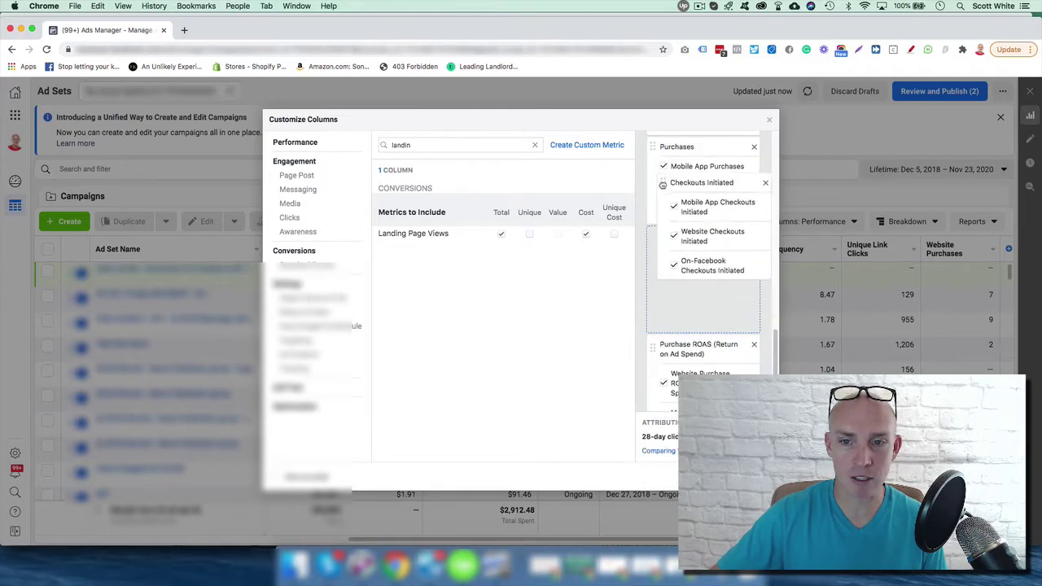
{"action": "left_click_drag", "start_coordinate": [663, 242], "coordinate": [664, 334]}
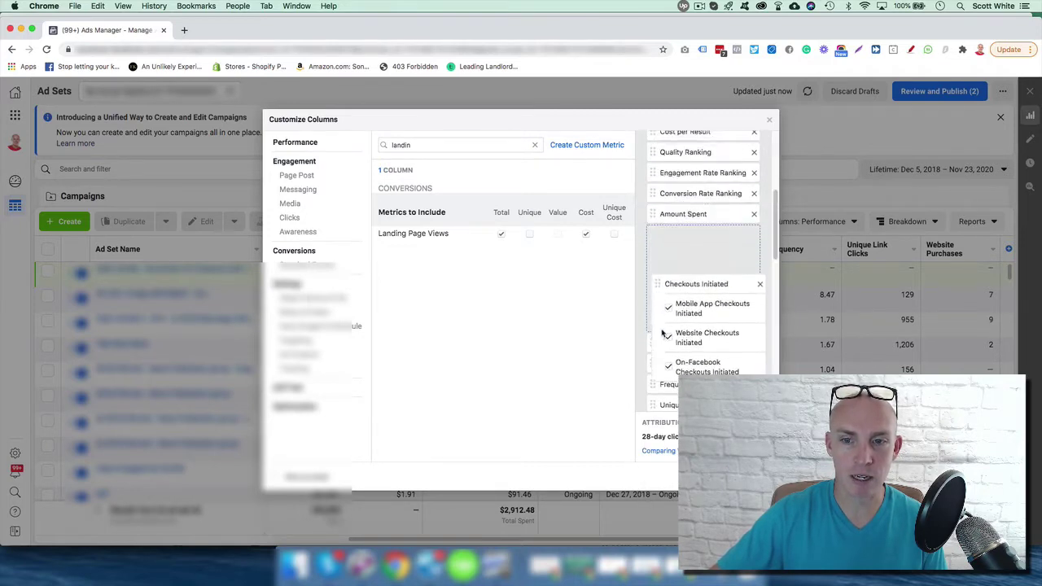
{"action": "mouse_move", "coordinate": [658, 374]}
{"action": "left_mouse_down"}
{"action": "mouse_move", "coordinate": [652, 456]}
{"action": "mouse_move", "coordinate": [647, 341]}
{"action": "mouse_move", "coordinate": [658, 382]}
{"action": "mouse_move", "coordinate": [658, 355]}
{"action": "left_mouse_up"}
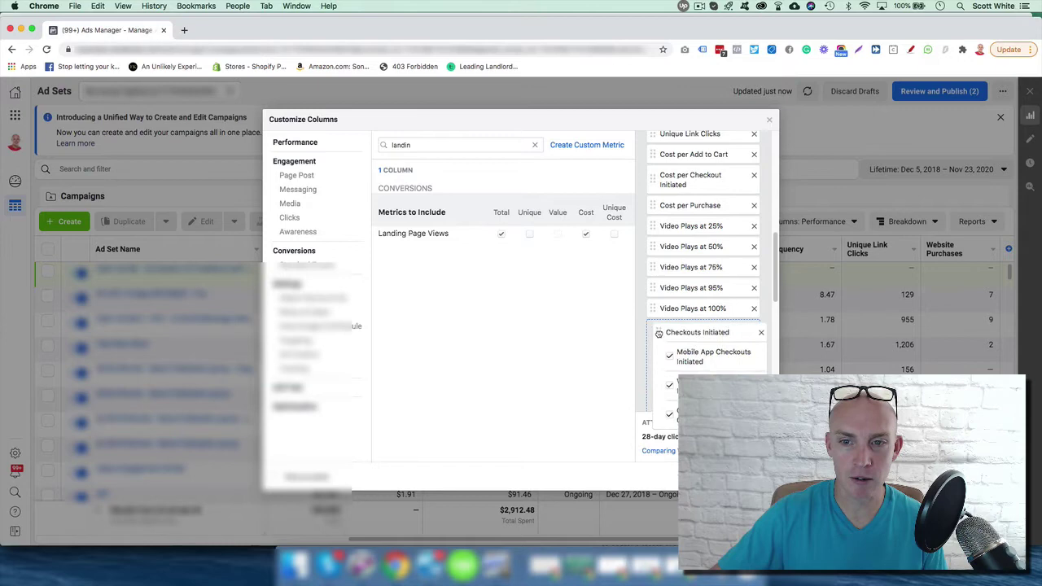
{"action": "scroll", "coordinate": [664, 321], "scroll_direction": "down", "scroll_amount": 2}
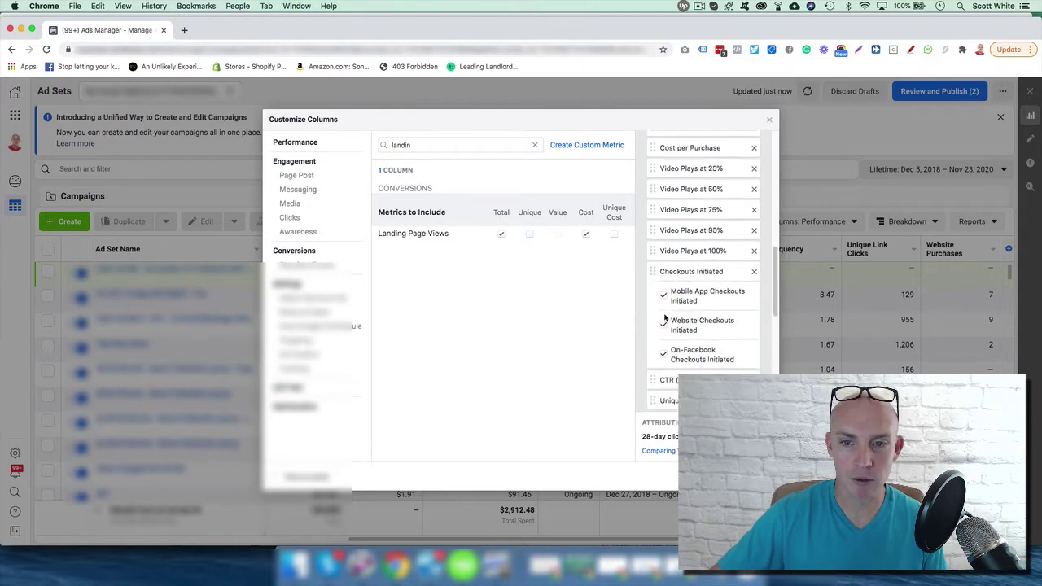
{"action": "scroll", "coordinate": [664, 293], "scroll_direction": "down", "scroll_amount": 3}
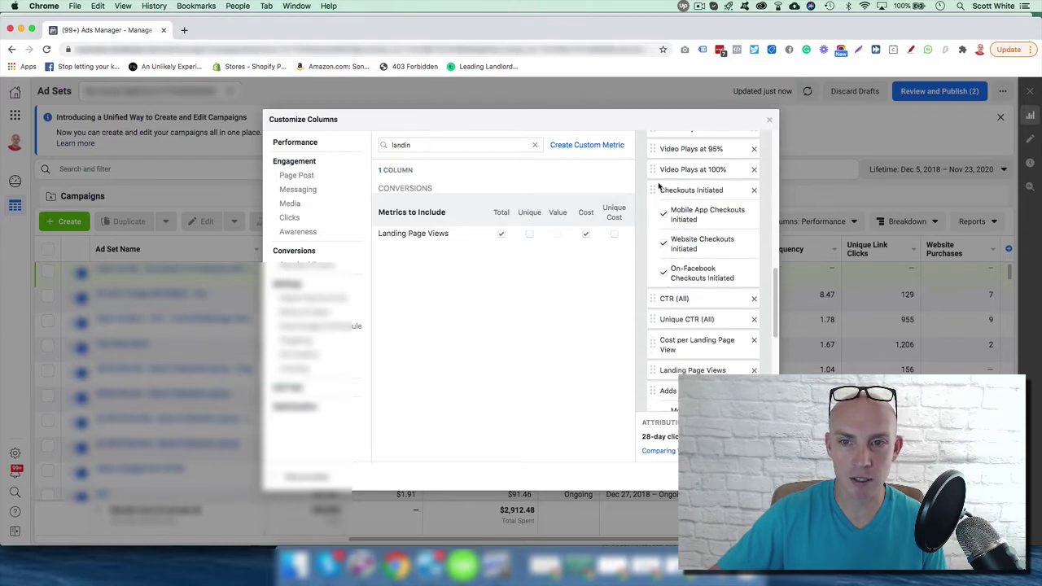
{"action": "left_click_drag", "start_coordinate": [651, 188], "coordinate": [650, 287]}
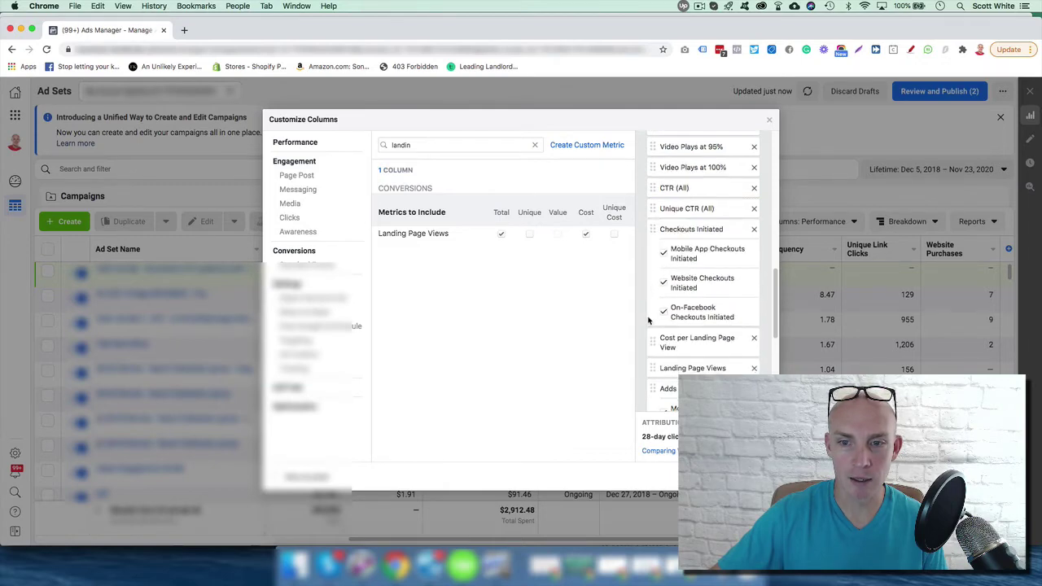
{"action": "left_click_drag", "start_coordinate": [655, 236], "coordinate": [656, 337]}
{"action": "left_click_drag", "start_coordinate": [655, 380], "coordinate": [655, 285]}
- Check the order of the selected columns from first to last and apply the custom column set to the ad sets table
{"action": "scroll", "coordinate": [674, 232], "scroll_direction": "up", "scroll_amount": 4}
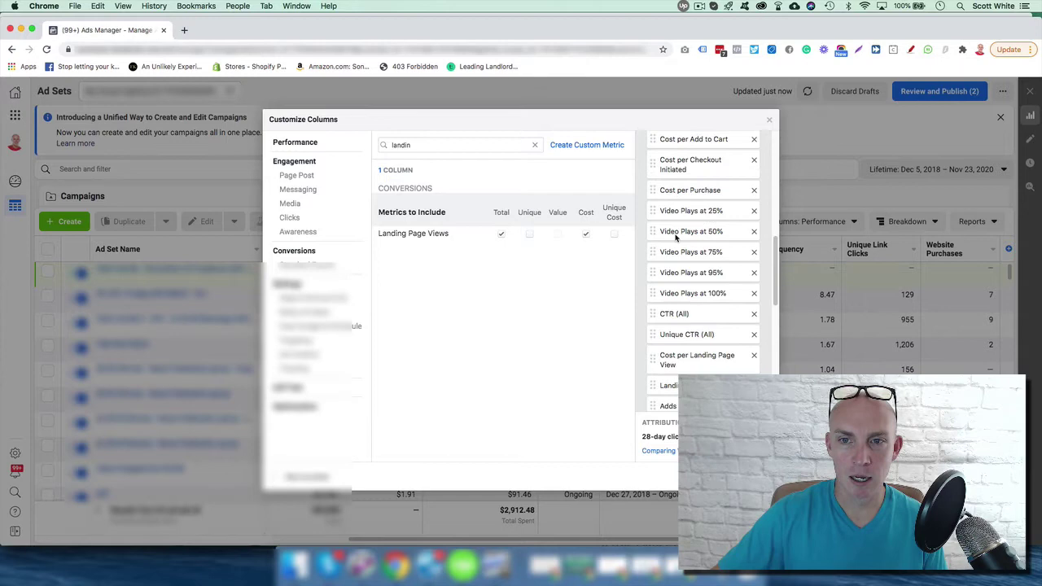
{"action": "scroll", "coordinate": [674, 236], "scroll_direction": "up", "scroll_amount": 4}
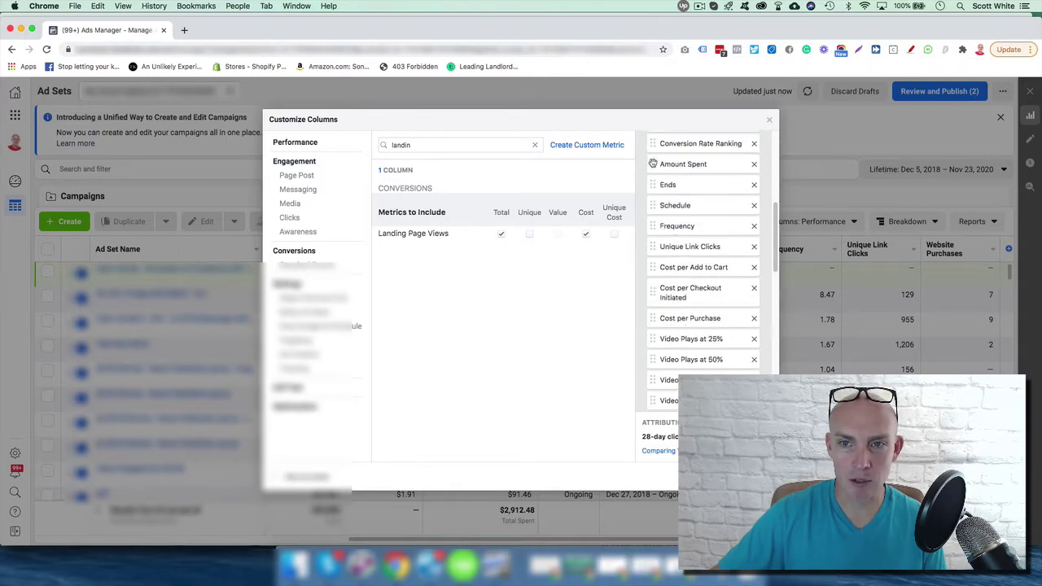
{"action": "scroll", "coordinate": [662, 196], "scroll_direction": "up", "scroll_amount": 1}
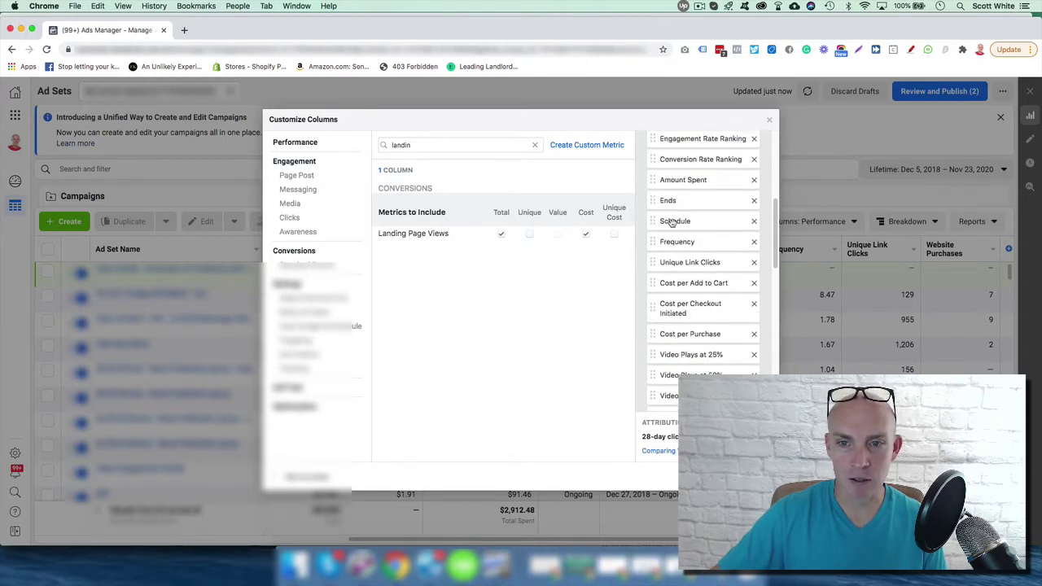
{"action": "scroll", "coordinate": [674, 215], "scroll_direction": "up", "scroll_amount": 1}
{"action": "scroll", "coordinate": [686, 189], "scroll_direction": "up", "scroll_amount": 1}
{"action": "scroll", "coordinate": [688, 184], "scroll_direction": "up", "scroll_amount": 6}
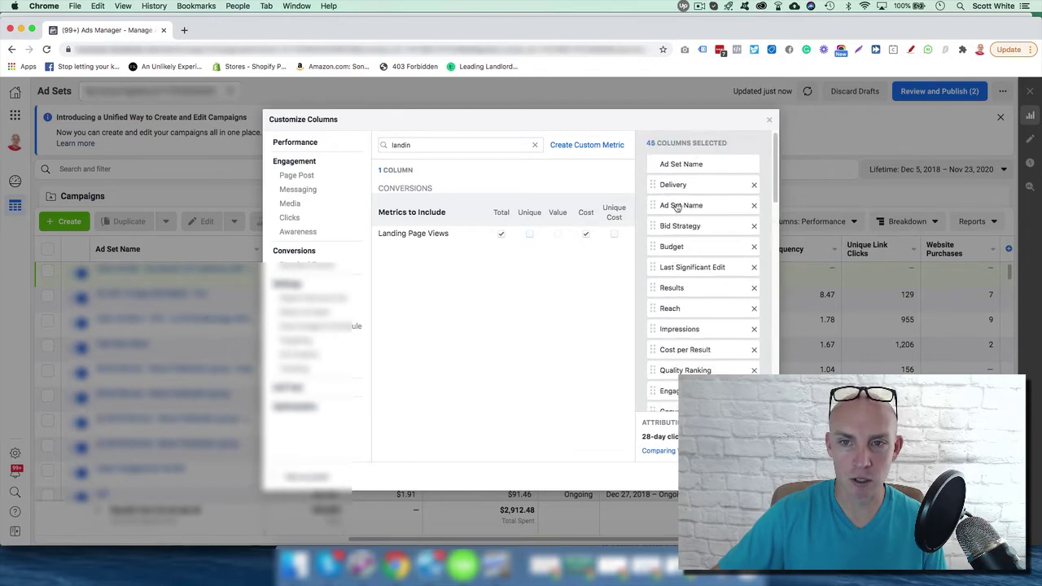
{"action": "scroll", "coordinate": [674, 204], "scroll_direction": "down", "scroll_amount": 10}
{"action": "scroll", "coordinate": [689, 228], "scroll_direction": "up", "scroll_amount": 15}
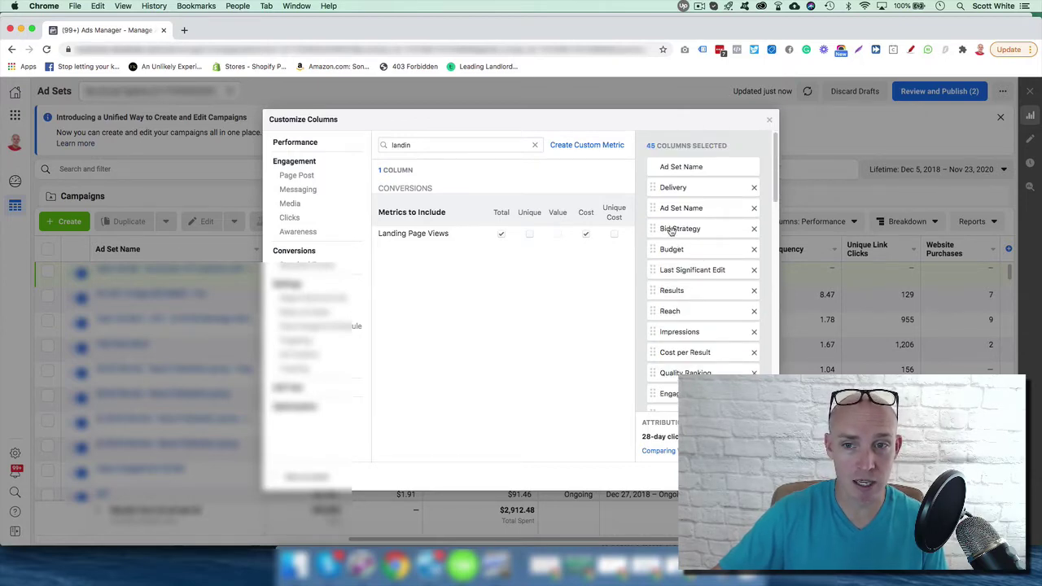
{"action": "scroll", "coordinate": [682, 284], "scroll_direction": "down", "scroll_amount": 10}
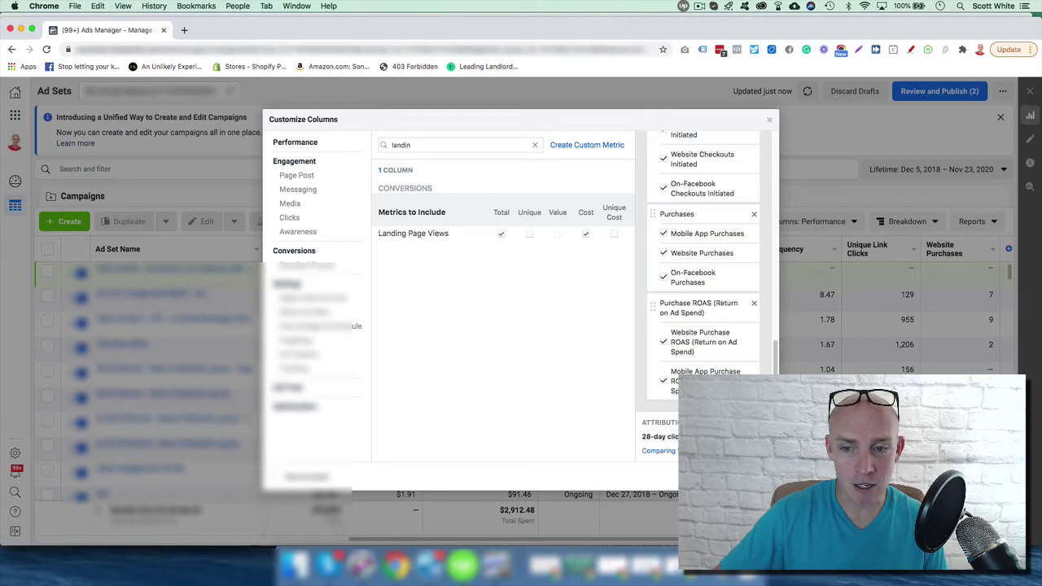
{"action": "left_click", "coordinate": [742, 476]}
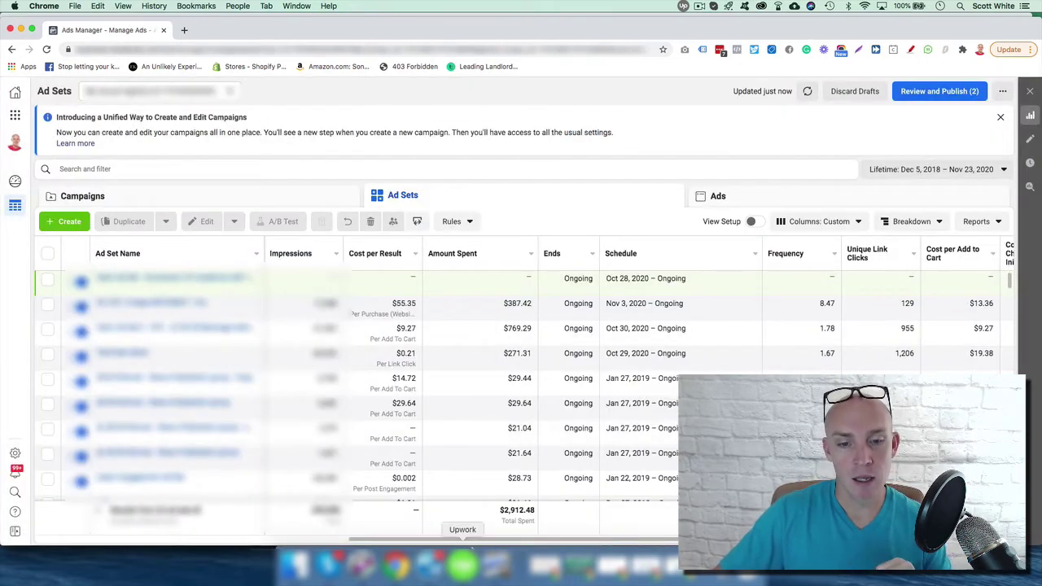
- Examine the new cost, video, CTR, adds to cart, checkout, purchase and ROAS columns across the ad sets table
{"action": "scroll", "coordinate": [471, 541], "scroll_direction": "left", "scroll_amount": 2}
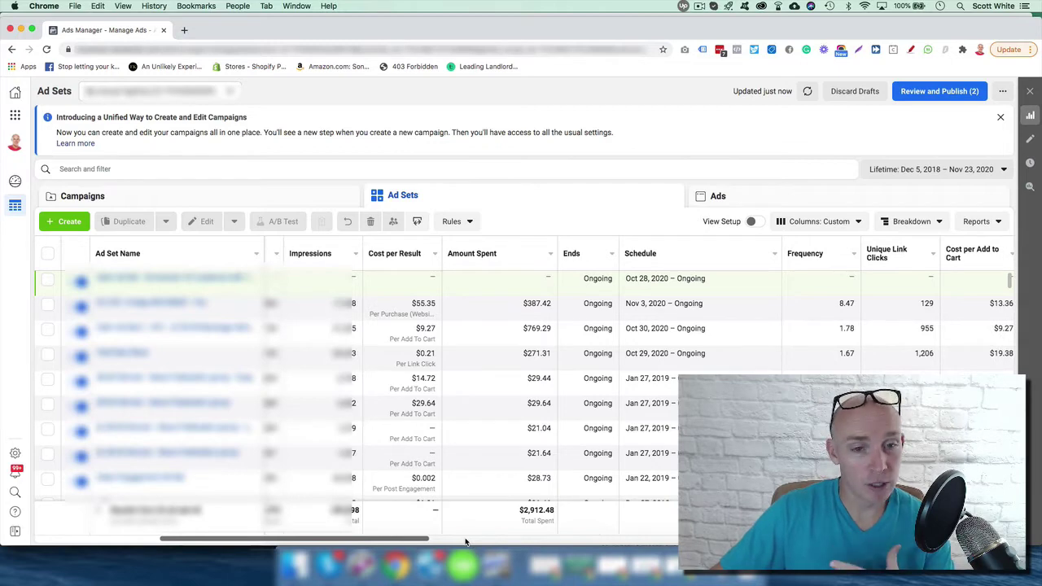
{"action": "left_click_drag", "start_coordinate": [465, 541], "coordinate": [643, 545]}
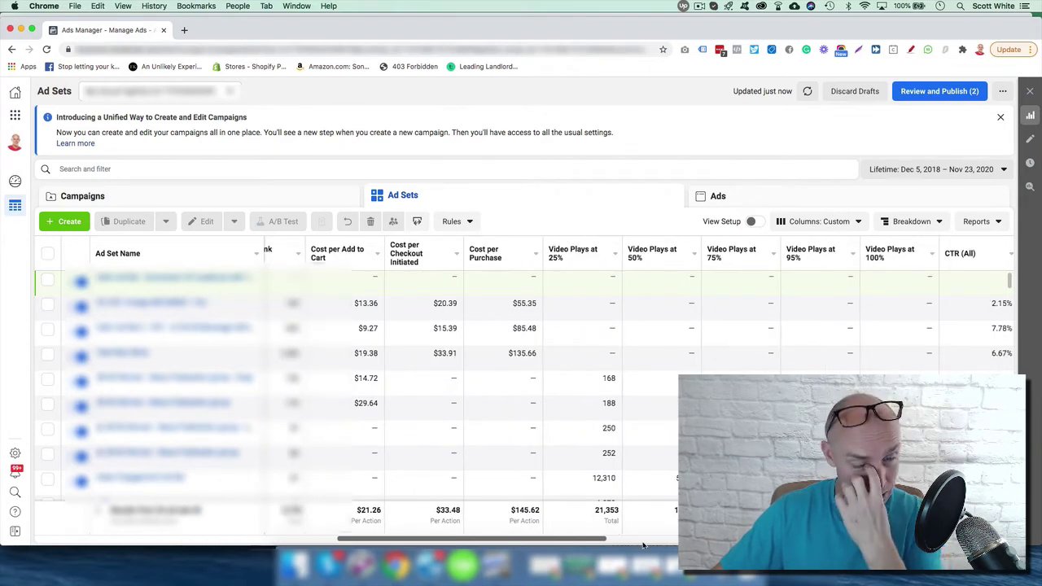
{"action": "scroll", "coordinate": [643, 545], "scroll_direction": "right", "scroll_amount": 10}
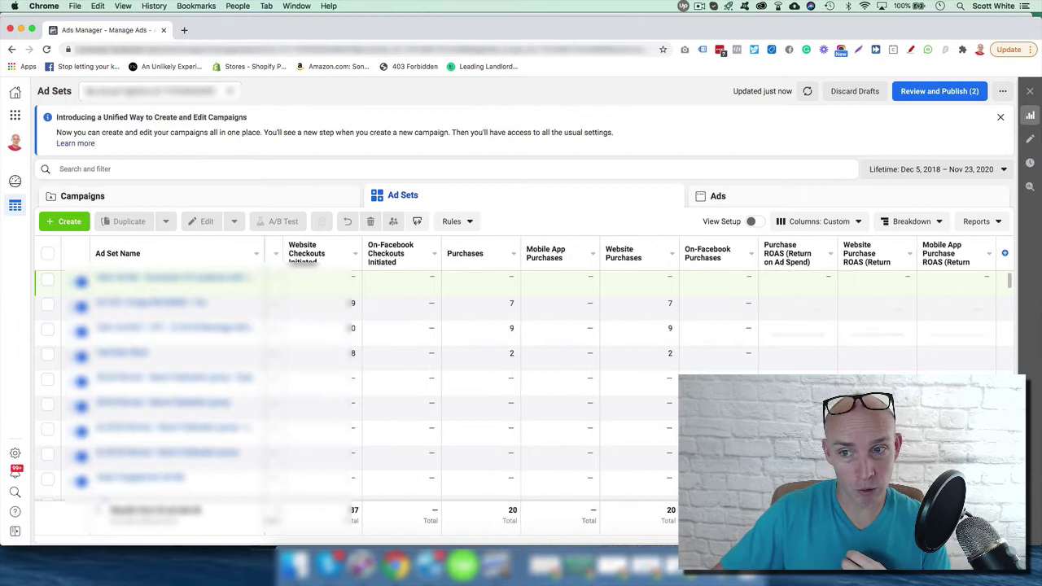
{"action": "scroll", "coordinate": [639, 403], "scroll_direction": "left", "scroll_amount": 3}
{"action": "scroll", "coordinate": [638, 402], "scroll_direction": "right", "scroll_amount": 3}
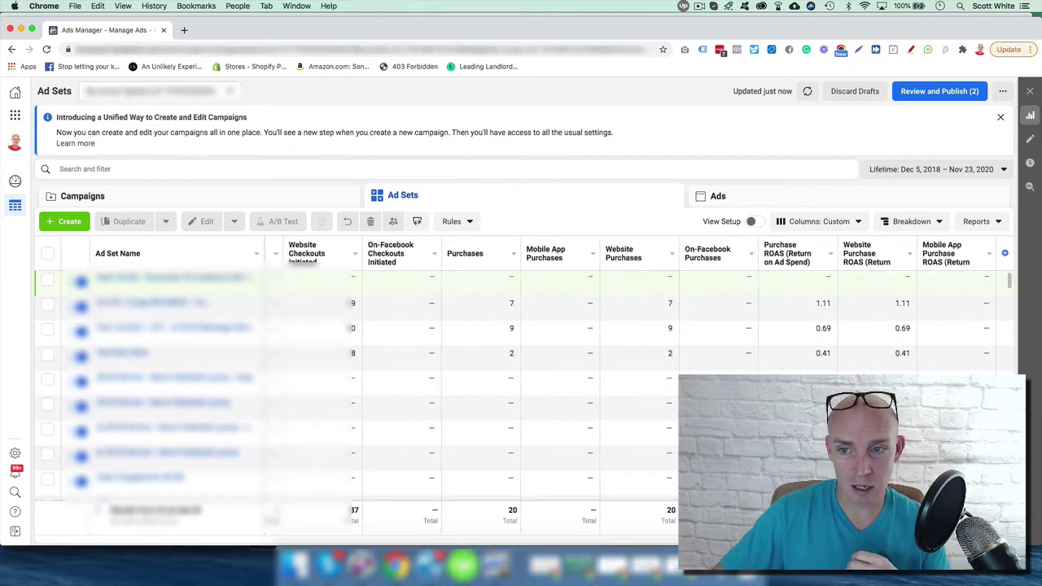
{"action": "scroll", "coordinate": [756, 253], "scroll_direction": "left", "scroll_amount": 3}
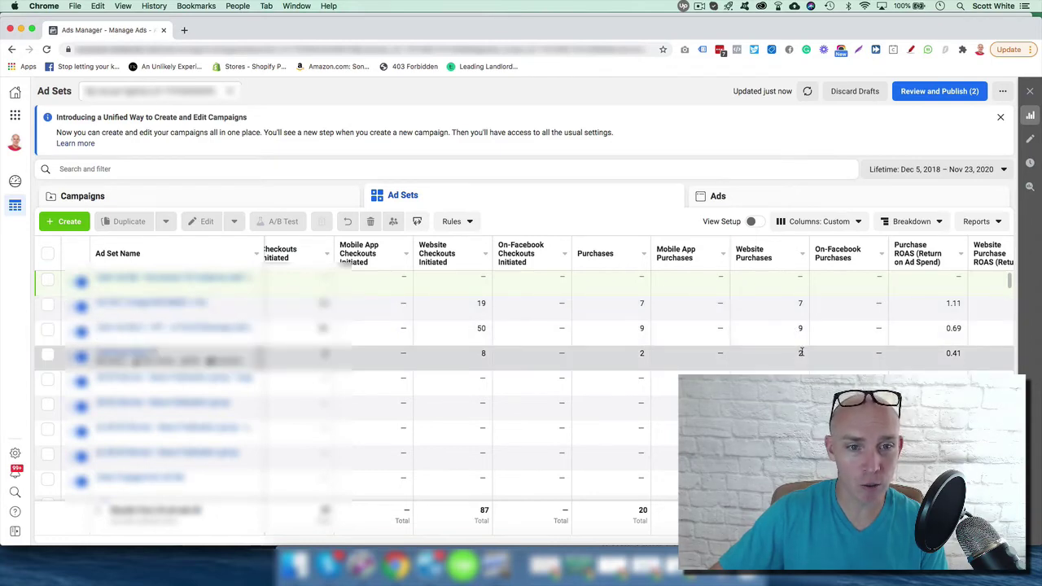
{"action": "scroll", "coordinate": [348, 260], "scroll_direction": "left", "scroll_amount": 5}
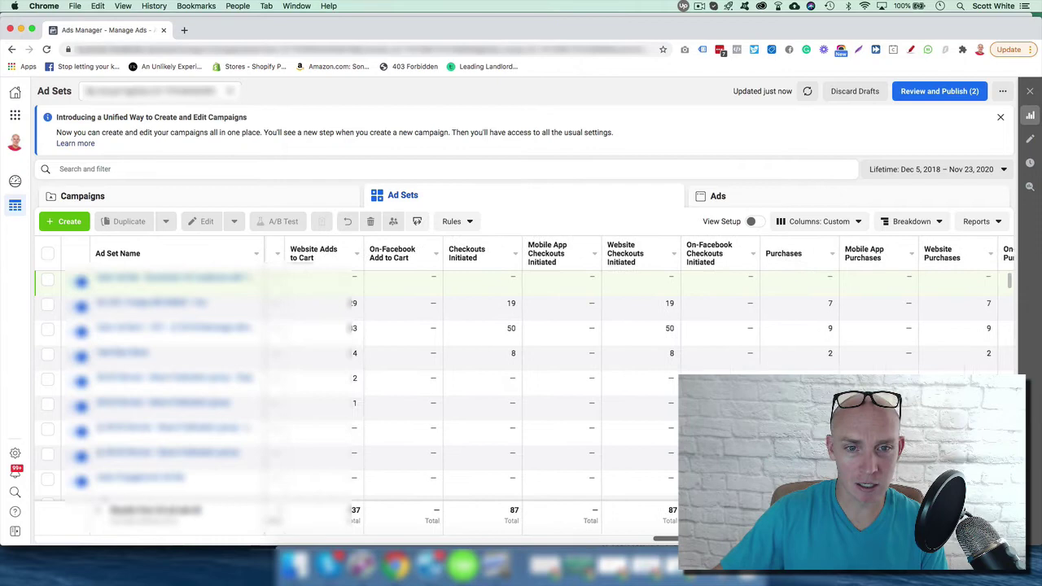
{"action": "scroll", "coordinate": [655, 541], "scroll_direction": "left", "scroll_amount": 5}
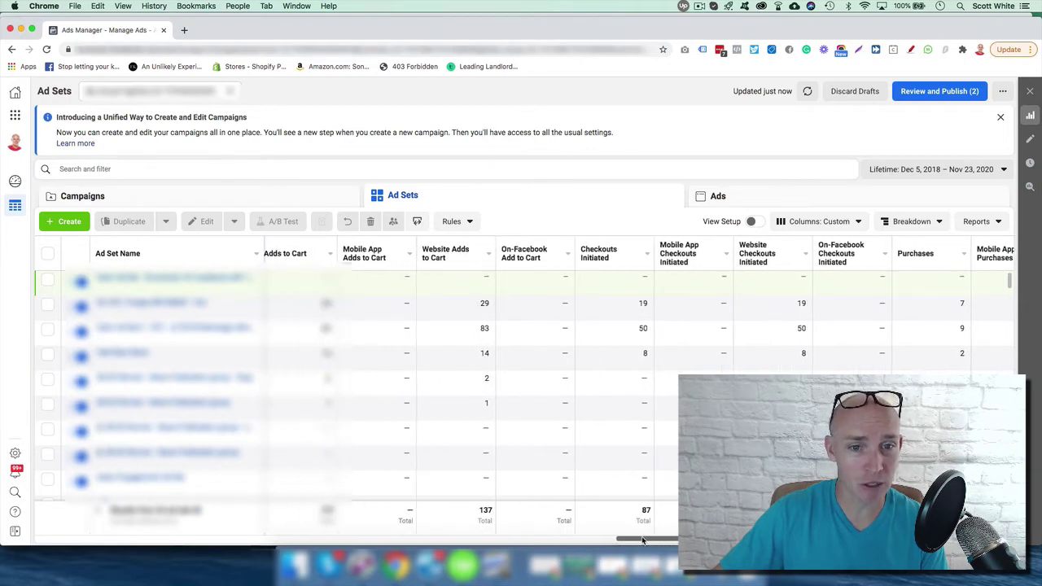
{"action": "scroll", "coordinate": [642, 541], "scroll_direction": "left", "scroll_amount": 2}
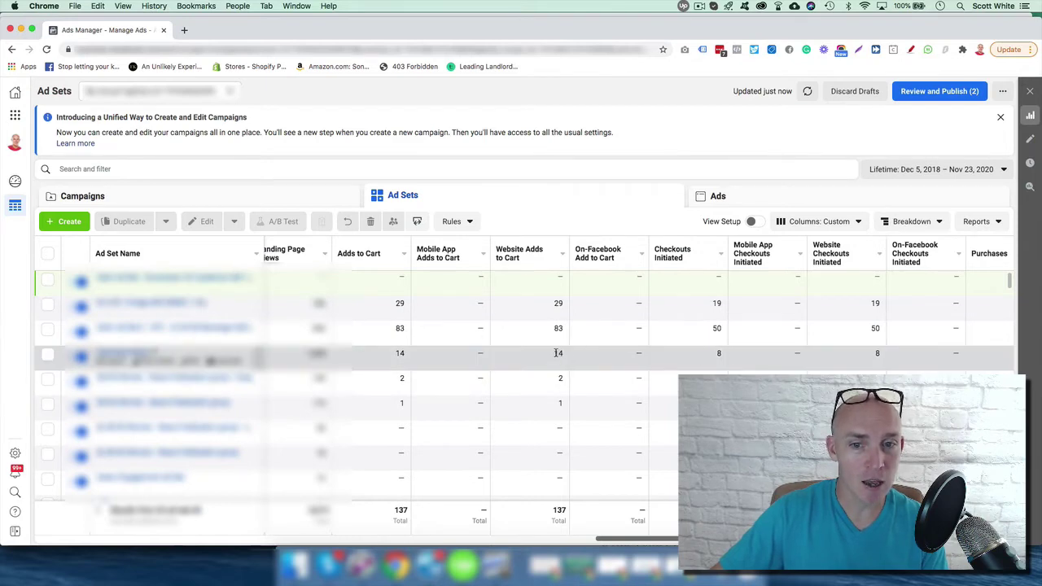
- Compare the second and third active ad sets' unique CTR, landing page view cost, adds to cart, checkouts and purchases
{"action": "left_click", "coordinate": [722, 356]}
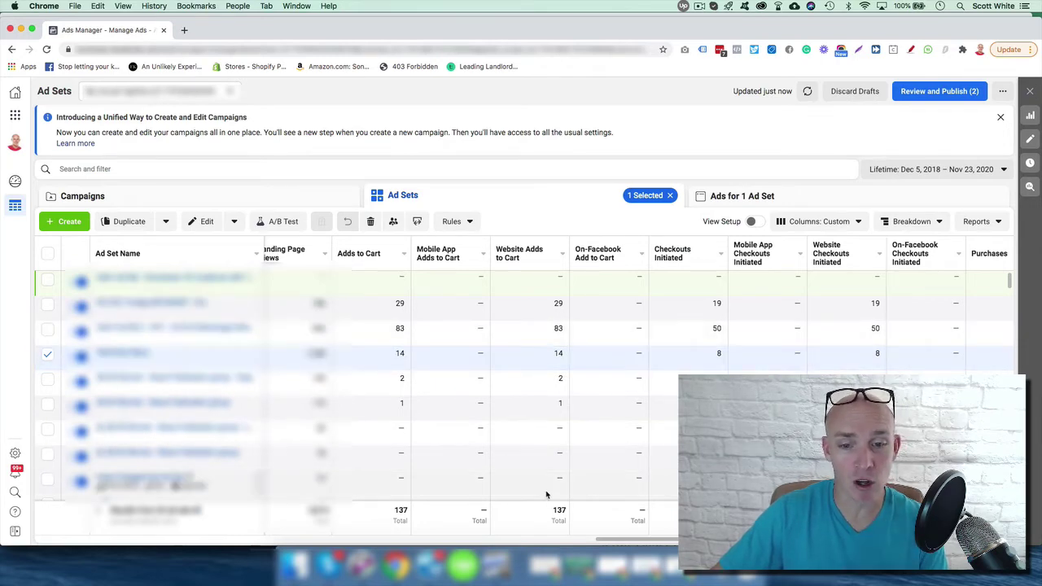
{"action": "left_click_drag", "start_coordinate": [618, 540], "coordinate": [551, 540]}
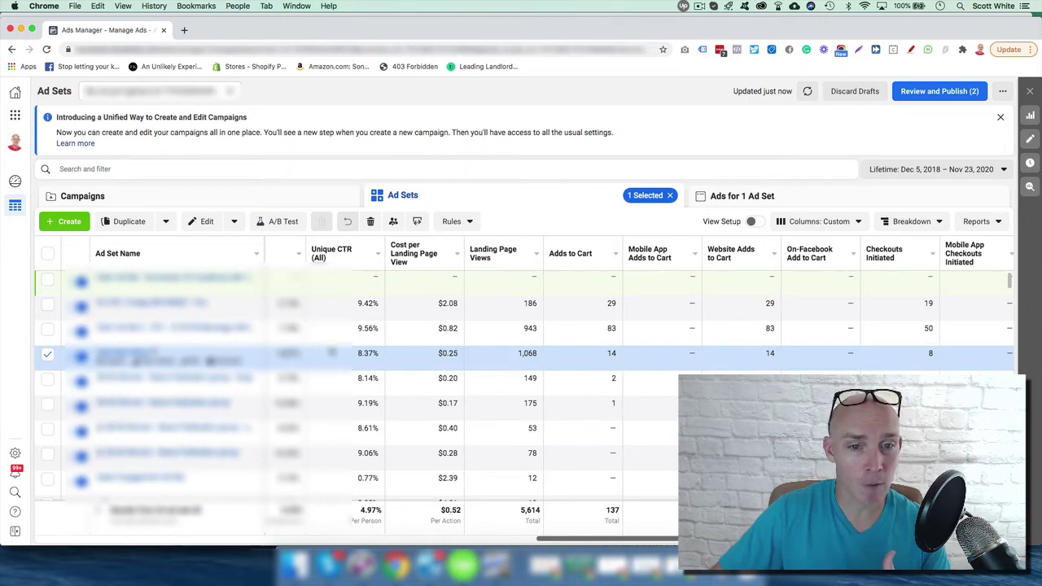
{"action": "mouse_move", "coordinate": [341, 259]}
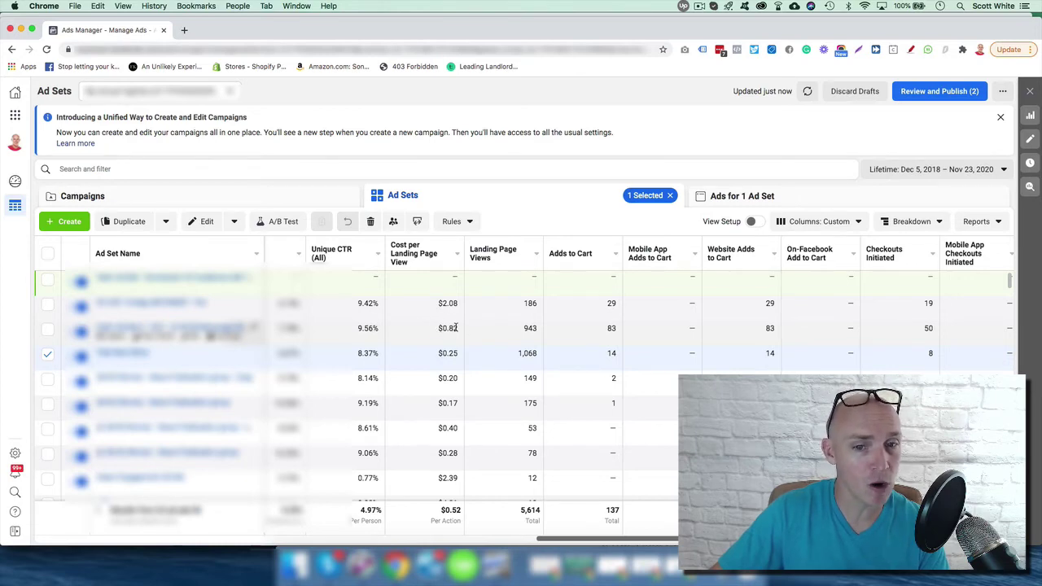
{"action": "left_click_drag", "start_coordinate": [458, 328], "coordinate": [439, 328]}
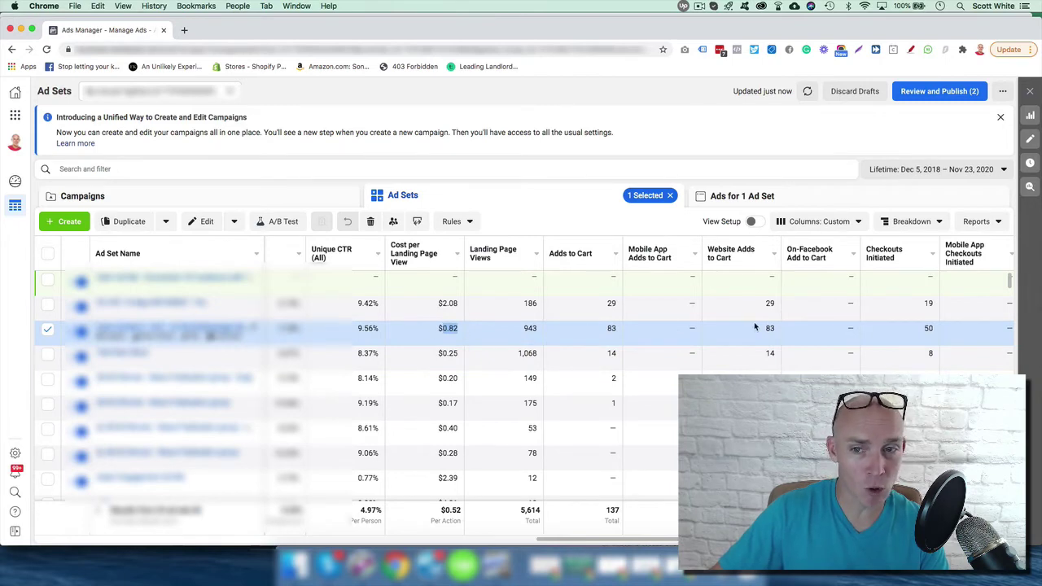
{"action": "left_click_drag", "start_coordinate": [606, 539], "coordinate": [735, 539]}
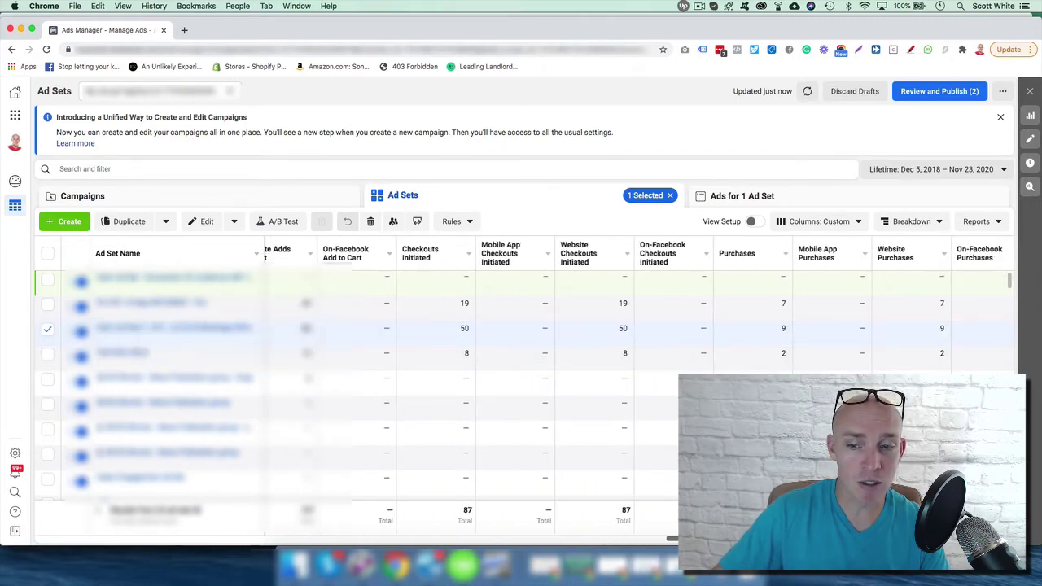
- Turn off the ad set that has $271.31 spent and examine the video, CTR and landing page columns of the others
{"action": "left_click_drag", "start_coordinate": [733, 539], "coordinate": [210, 535]}
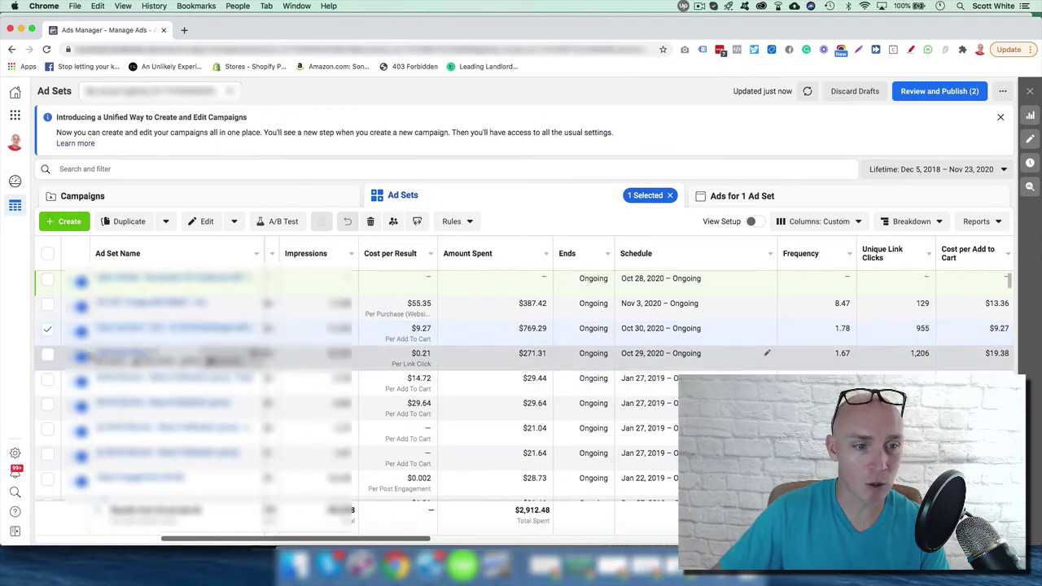
{"action": "left_click", "coordinate": [511, 358]}
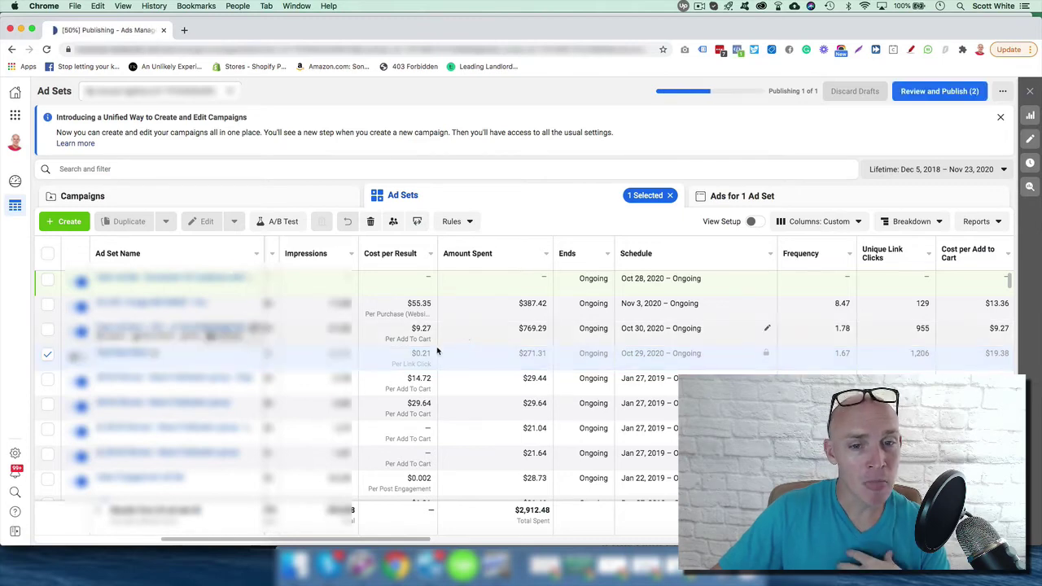
{"action": "left_click_drag", "start_coordinate": [405, 542], "coordinate": [432, 541]}
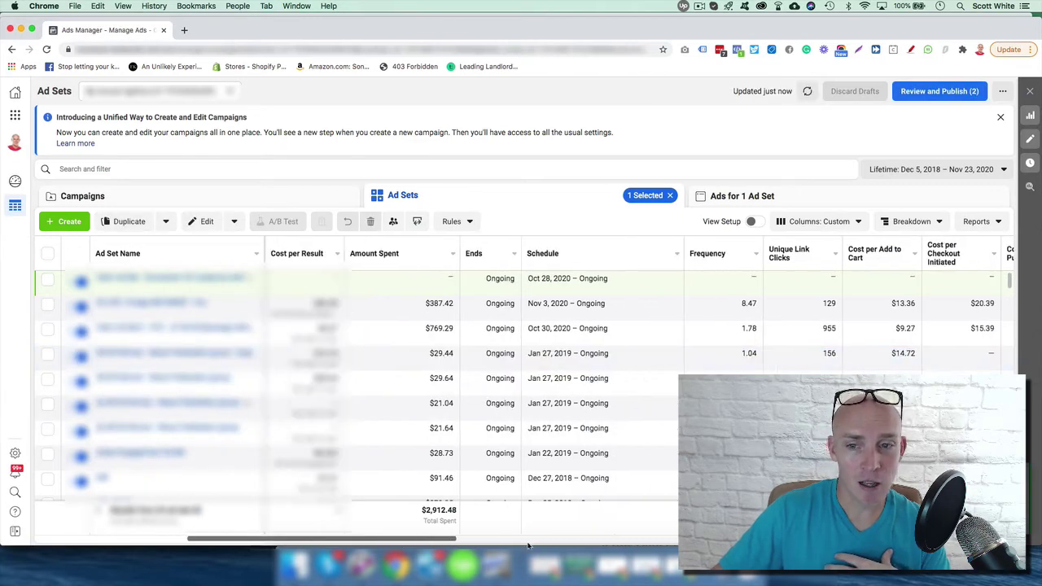
{"action": "scroll", "coordinate": [527, 545], "scroll_direction": "right", "scroll_amount": 15}
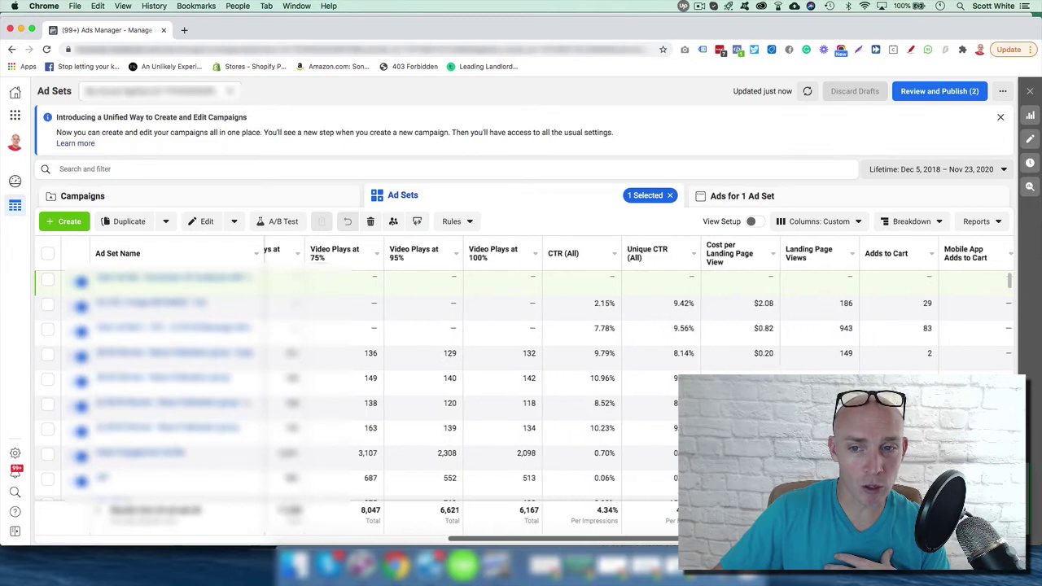
- Examine the ad sets' click-through, landing page, adds to cart, checkout and purchase columns, ending at the cost per action columns
{"action": "scroll", "coordinate": [527, 545], "scroll_direction": "right", "scroll_amount": 5}
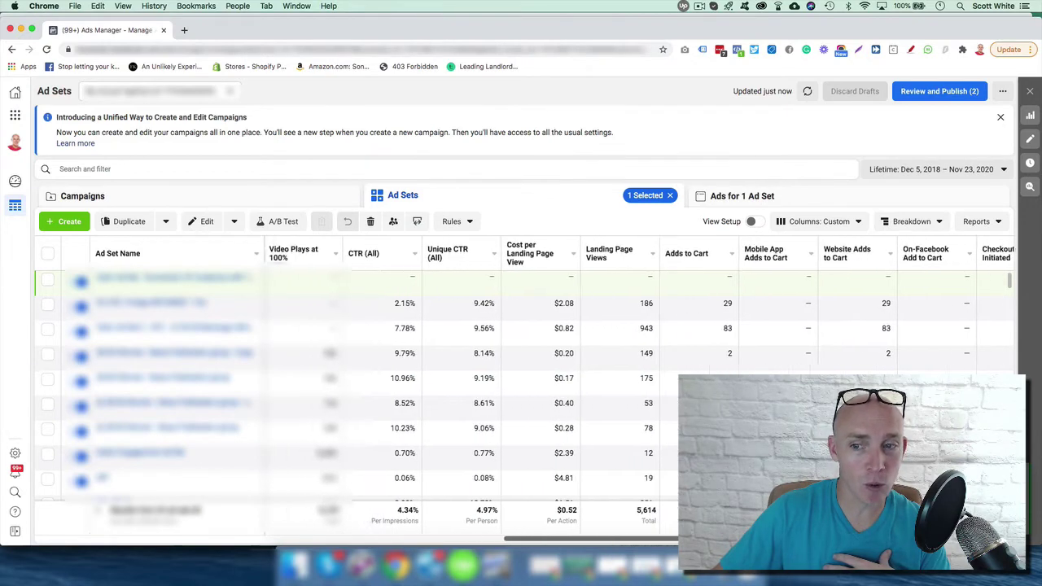
{"action": "scroll", "coordinate": [639, 390], "scroll_direction": "left", "scroll_amount": 2}
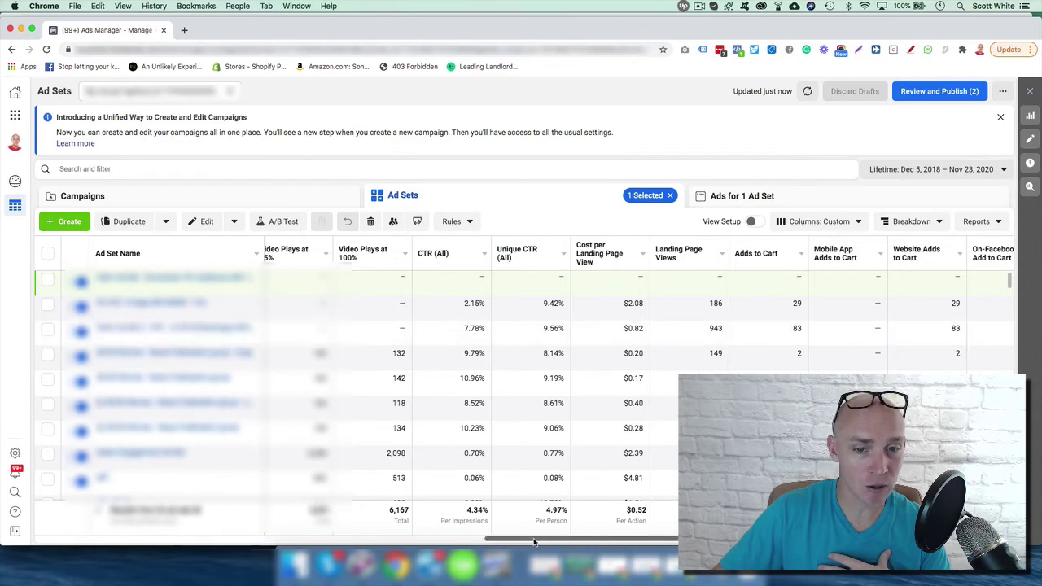
{"action": "scroll", "coordinate": [399, 533], "scroll_direction": "left", "scroll_amount": 10}
{"action": "scroll", "coordinate": [399, 533], "scroll_direction": "left", "scroll_amount": 4}
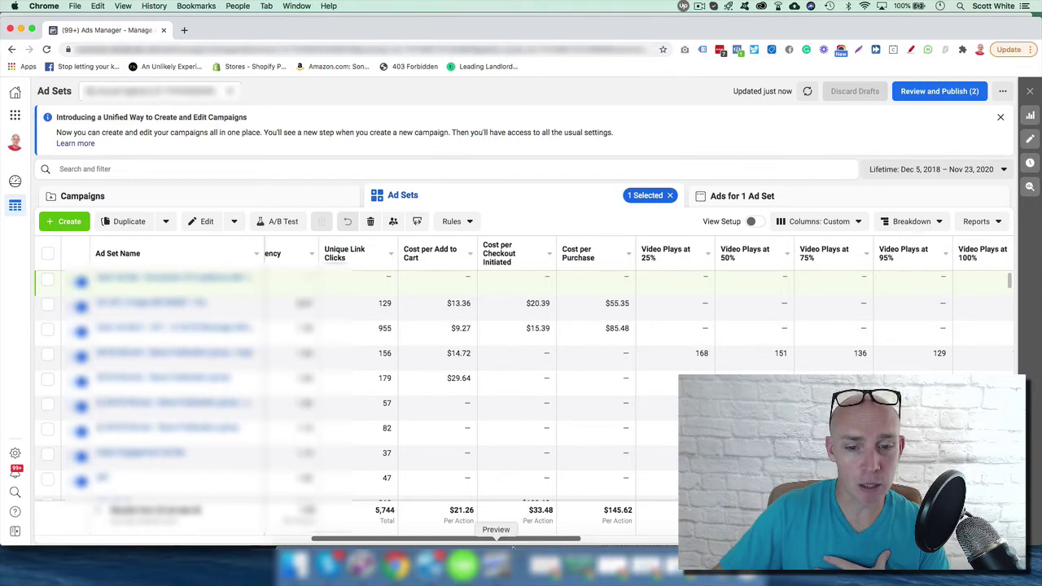
{"action": "left_click_drag", "start_coordinate": [506, 539], "coordinate": [807, 544]}
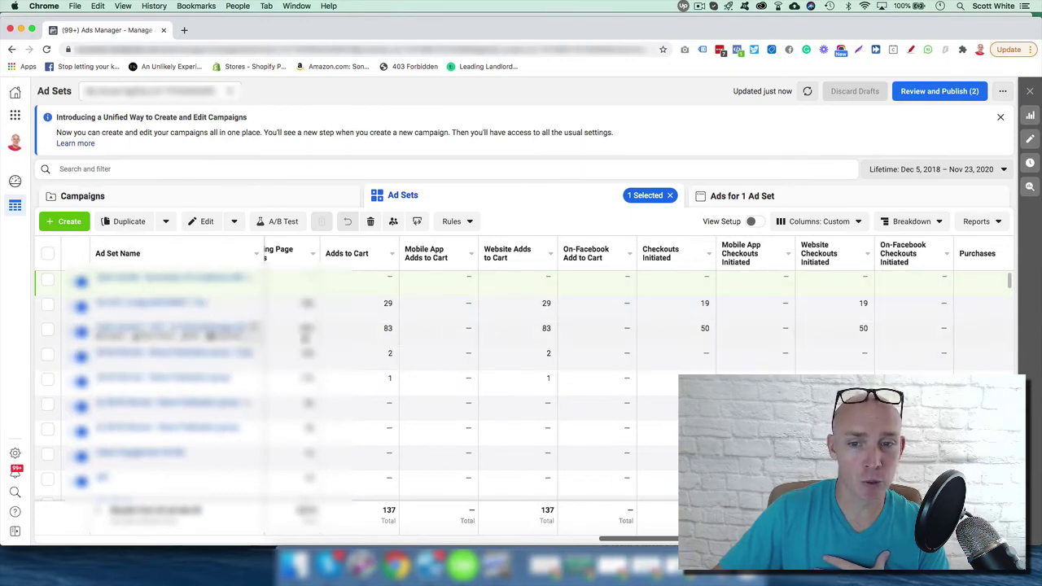
{"action": "left_click_drag", "start_coordinate": [651, 541], "coordinate": [684, 541]}
{"action": "scroll", "coordinate": [520, 367], "scroll_direction": "left", "scroll_amount": 5}
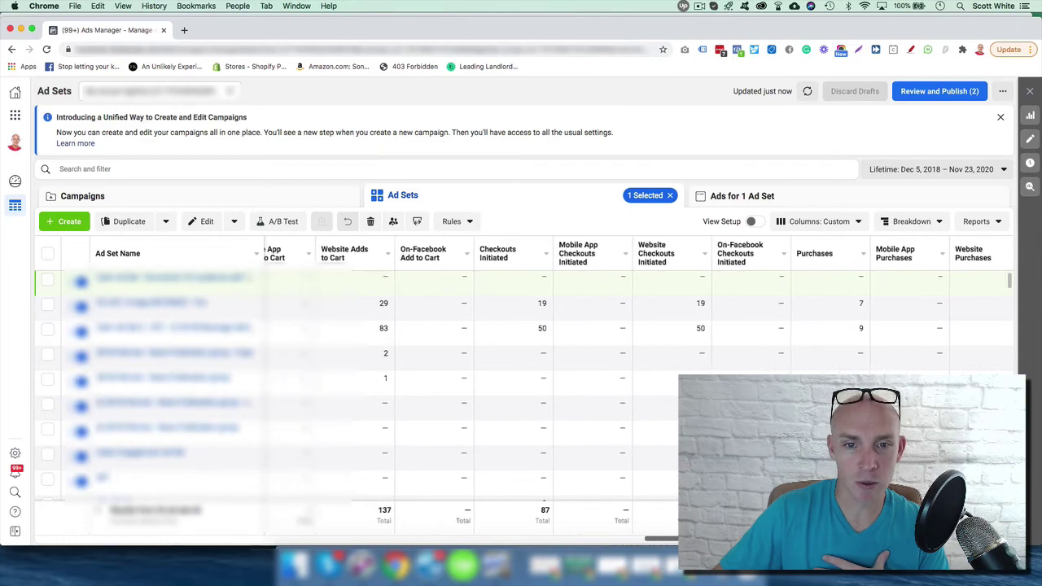
{"action": "scroll", "coordinate": [532, 511], "scroll_direction": "left", "scroll_amount": 8}
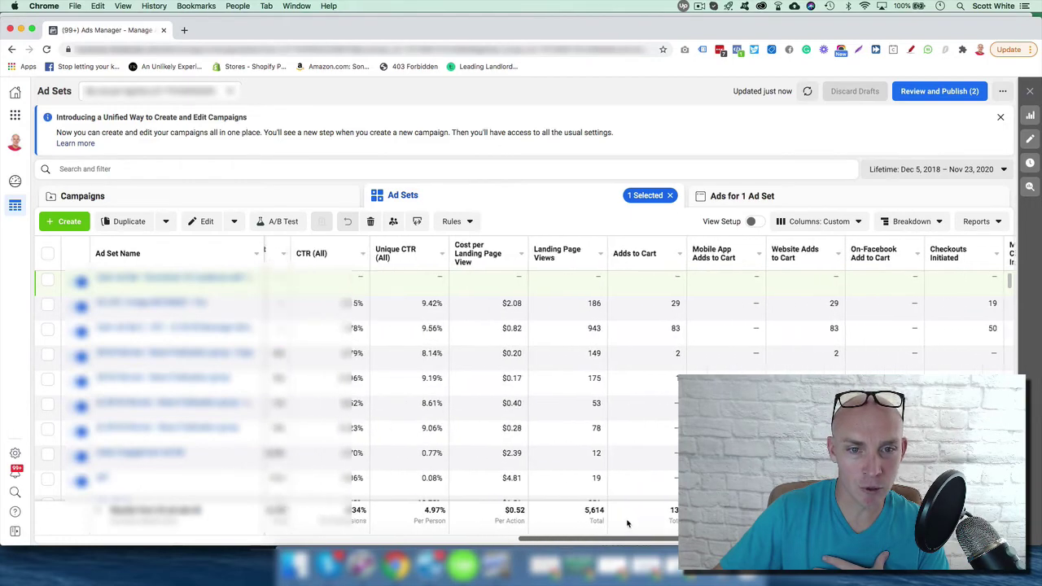
{"action": "scroll", "coordinate": [532, 511], "scroll_direction": "left", "scroll_amount": 8}
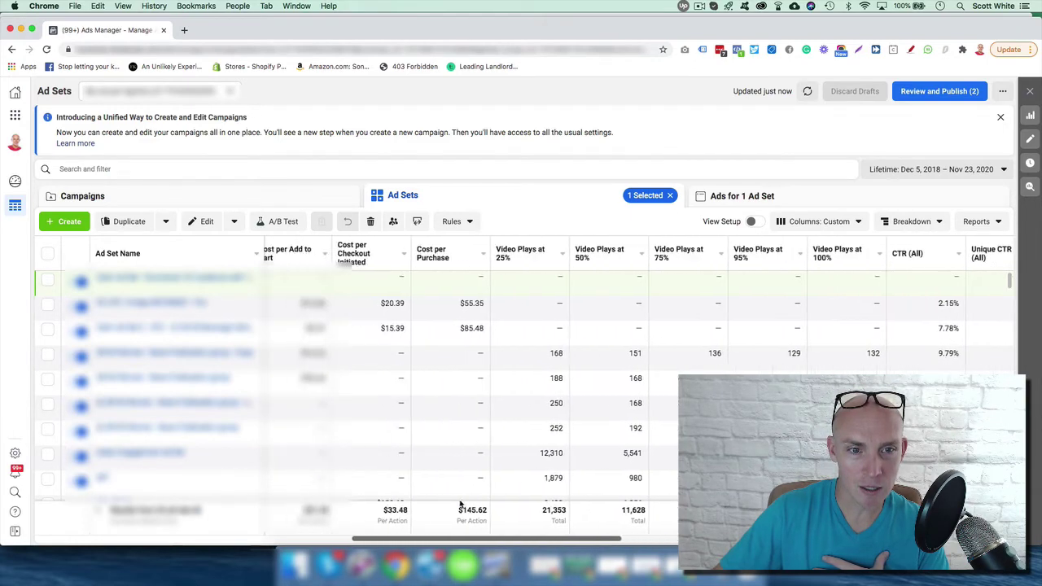
{"action": "scroll", "coordinate": [422, 500], "scroll_direction": "left", "scroll_amount": 3}
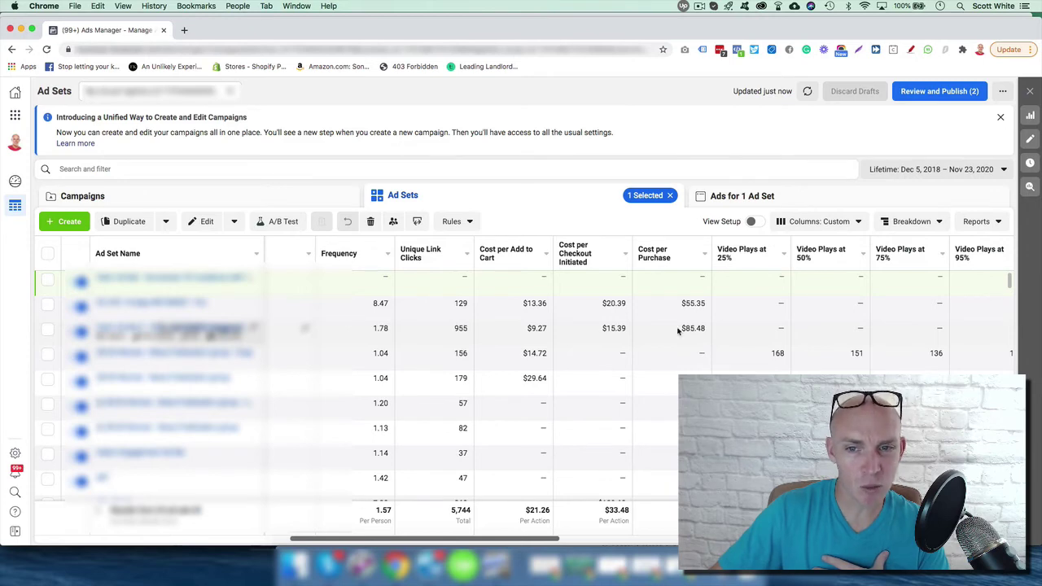
- Select the ad set started Oct 30, 2020 and compare its costs per add to cart, checkout initiated and purchase
{"action": "double_click", "coordinate": [691, 328]}
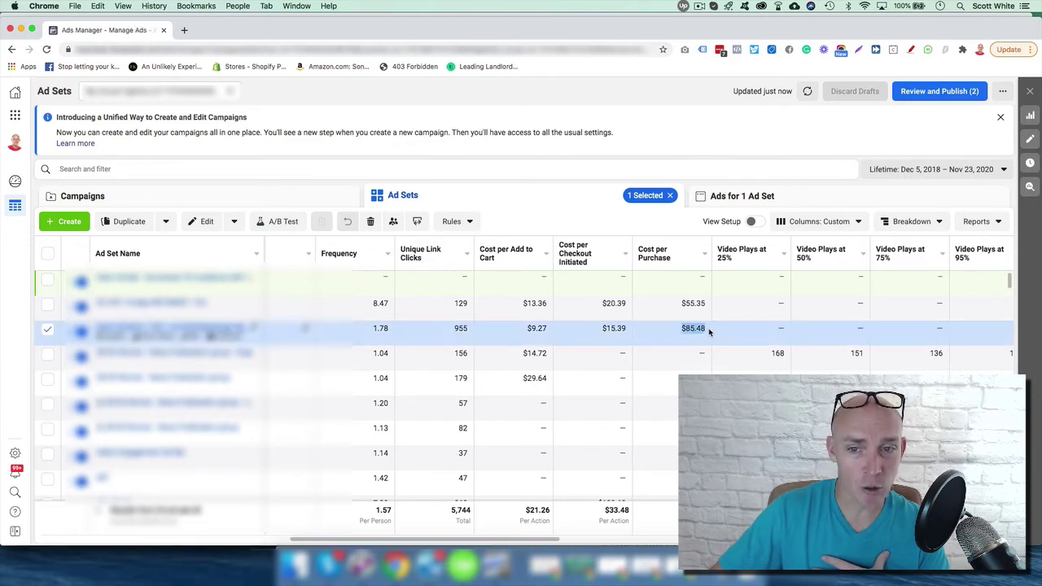
{"action": "left_click", "coordinate": [600, 327]}
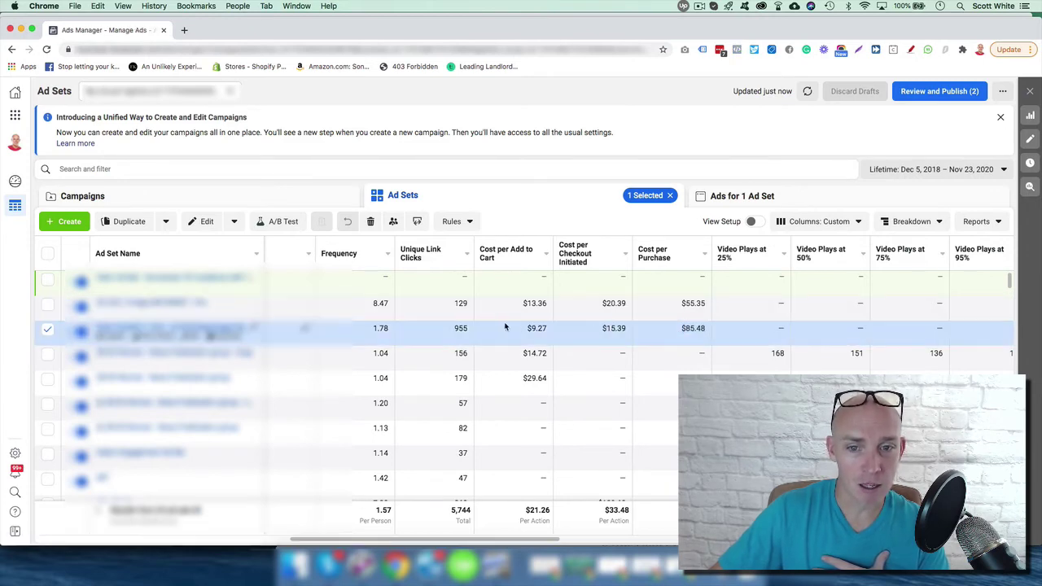
{"action": "double_click", "coordinate": [613, 328]}
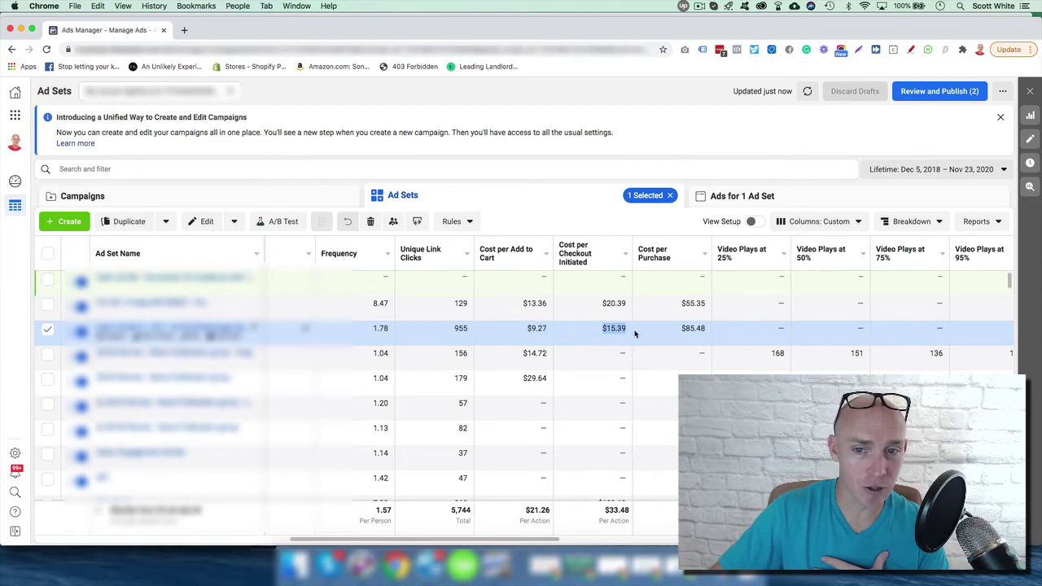
{"action": "double_click", "coordinate": [693, 328]}
{"action": "left_click", "coordinate": [708, 330]}
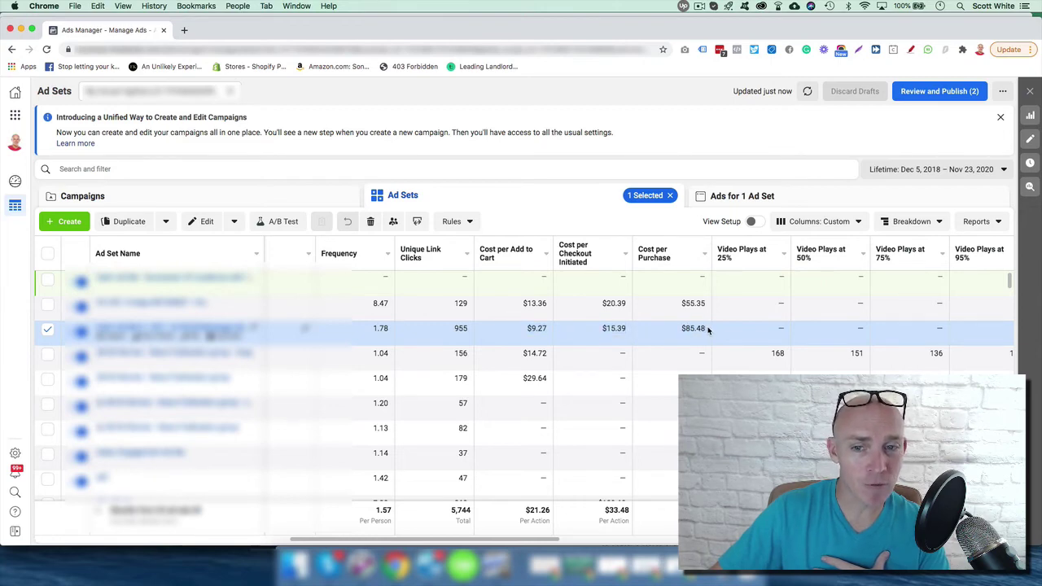
{"action": "left_click_drag", "start_coordinate": [521, 330], "coordinate": [635, 328]}
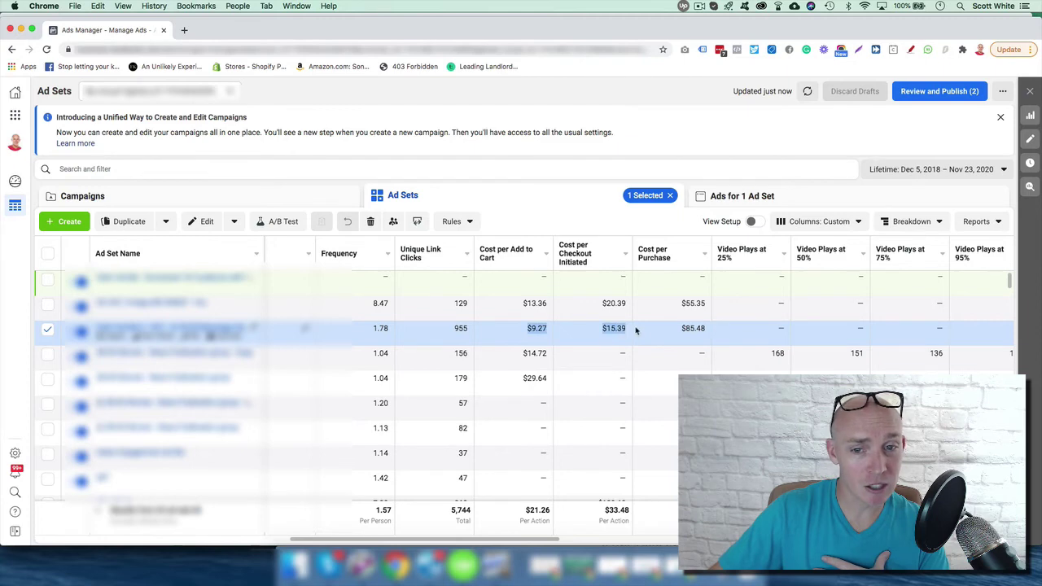
{"action": "left_click", "coordinate": [601, 329]}
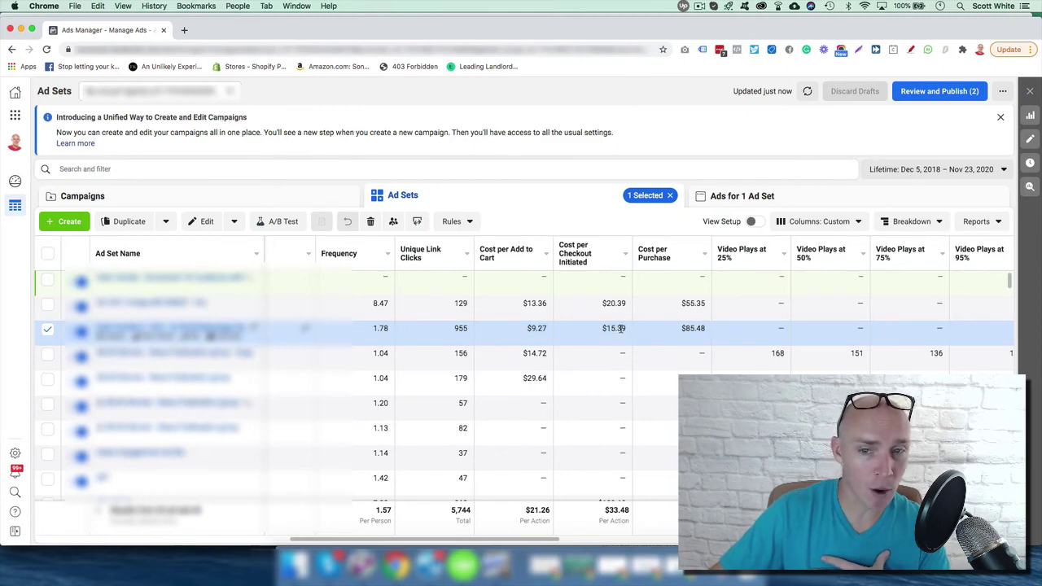
{"action": "left_click_drag", "start_coordinate": [602, 328], "coordinate": [646, 331]}
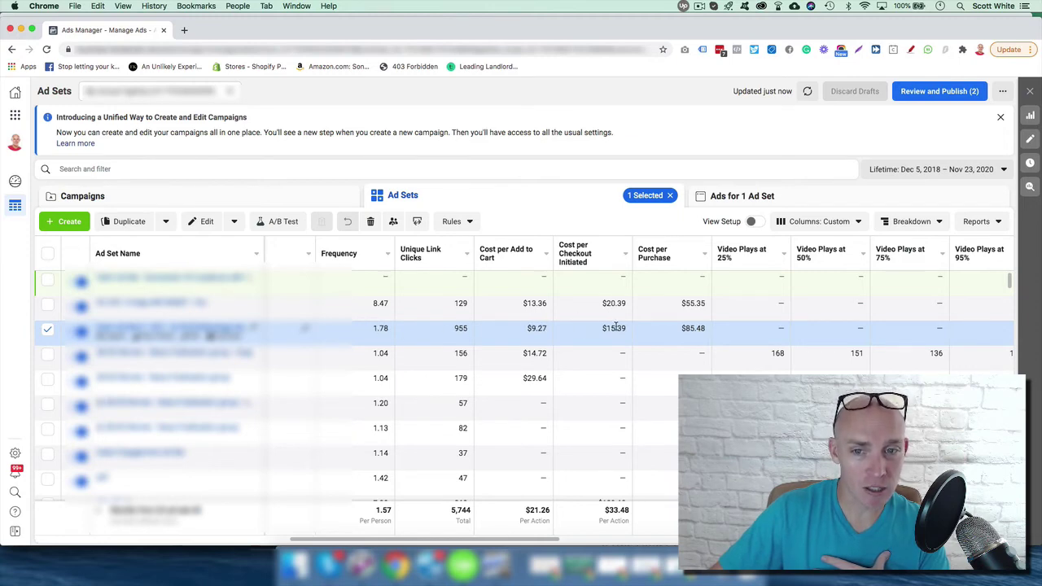
{"action": "left_click_drag", "start_coordinate": [519, 331], "coordinate": [713, 334]}
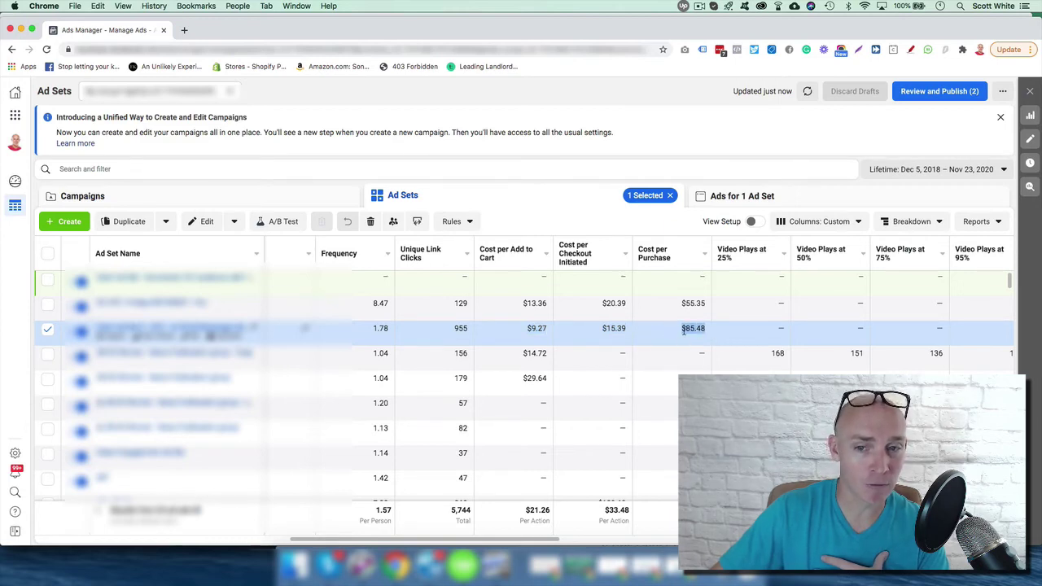
{"action": "left_click", "coordinate": [649, 331]}
{"action": "mouse_move", "coordinate": [678, 329]}
{"action": "left_mouse_down"}
{"action": "mouse_move", "coordinate": [706, 330]}
{"action": "mouse_move", "coordinate": [662, 331]}
{"action": "mouse_move", "coordinate": [719, 328]}
{"action": "mouse_move", "coordinate": [657, 330]}
{"action": "left_mouse_up"}
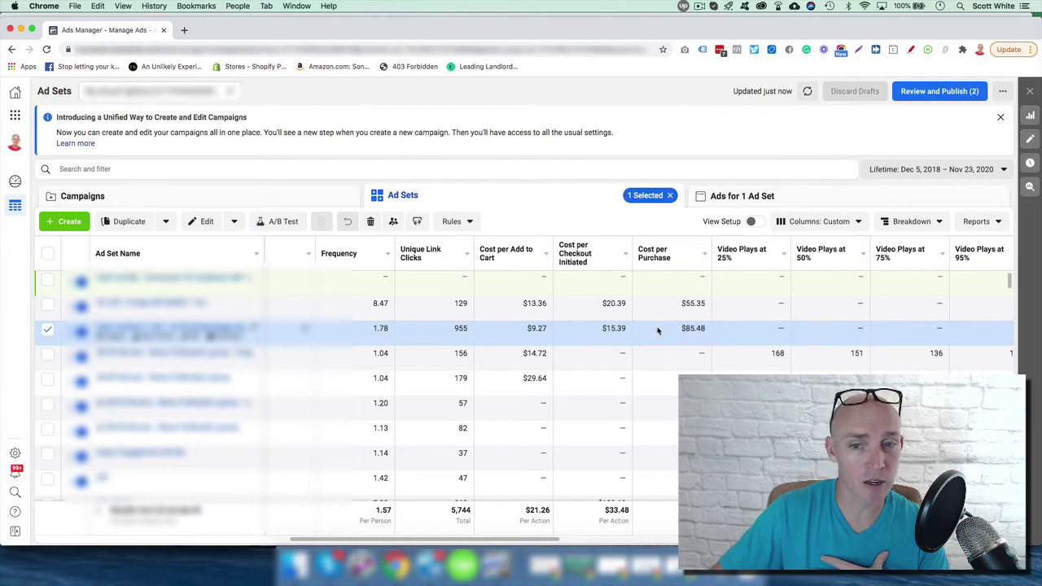
{"action": "left_click_drag", "start_coordinate": [506, 328], "coordinate": [705, 328]}
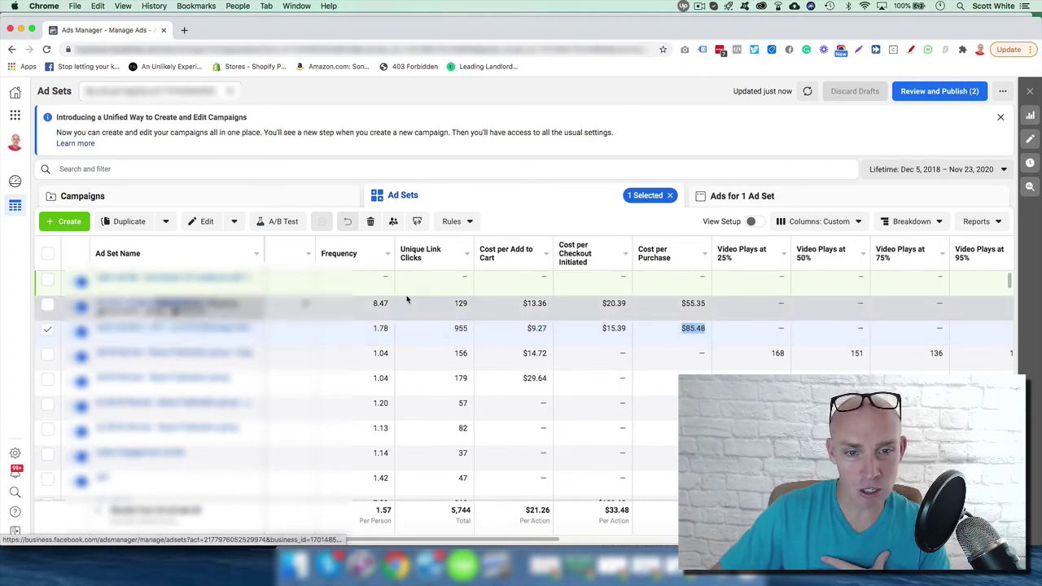
- Select the ad set started Nov 3, 2020 and compare its add to cart, checkout and purchase costs with the row below
{"action": "scroll", "coordinate": [474, 542], "scroll_direction": "right", "scroll_amount": 1}
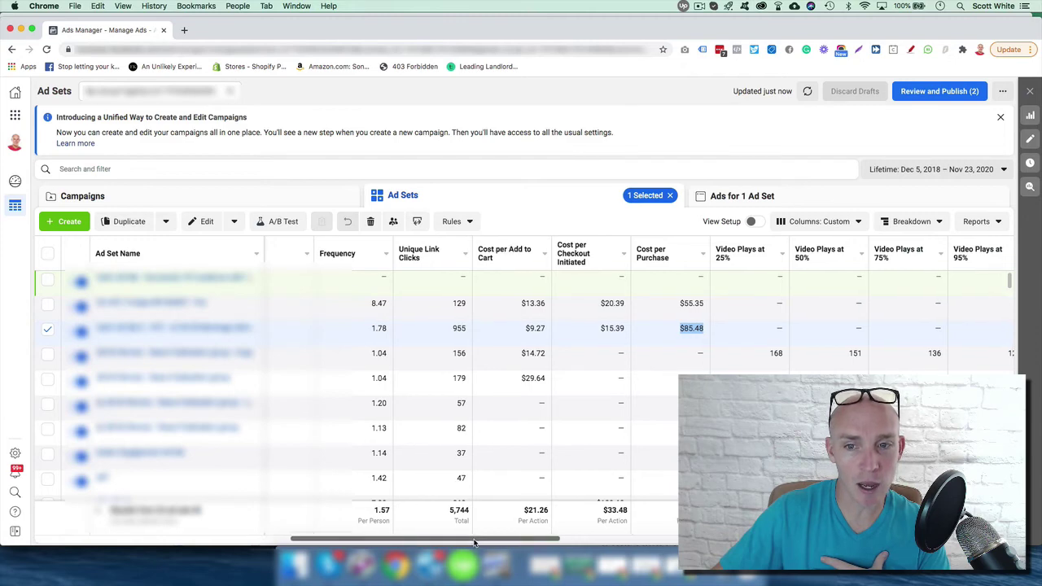
{"action": "left_click_drag", "start_coordinate": [680, 303], "coordinate": [705, 306]}
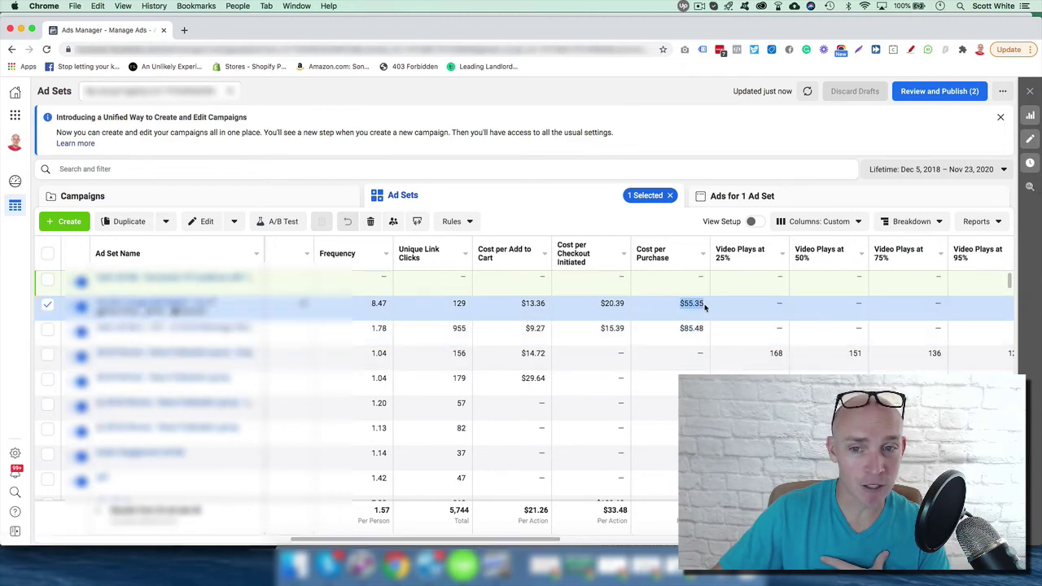
{"action": "left_click_drag", "start_coordinate": [522, 303], "coordinate": [533, 304]}
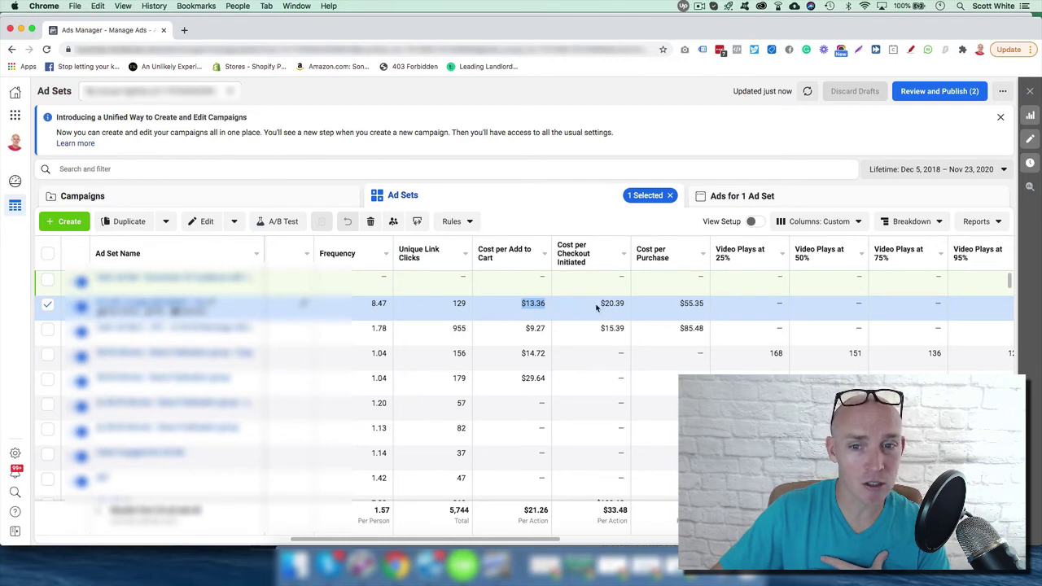
{"action": "left_click_drag", "start_coordinate": [596, 306], "coordinate": [627, 306]}
{"action": "left_click", "coordinate": [674, 305]}
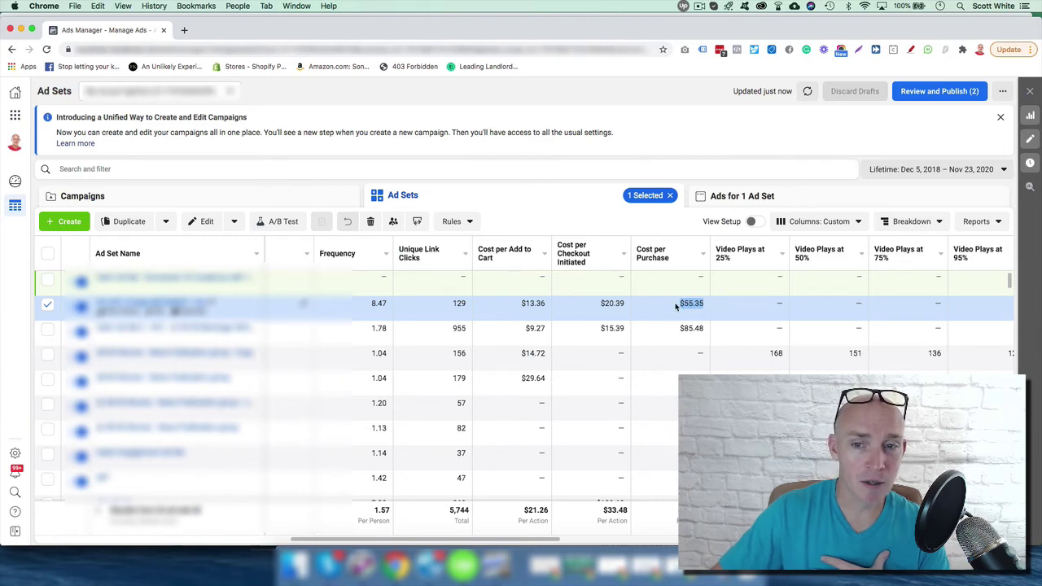
{"action": "left_click", "coordinate": [680, 303]}
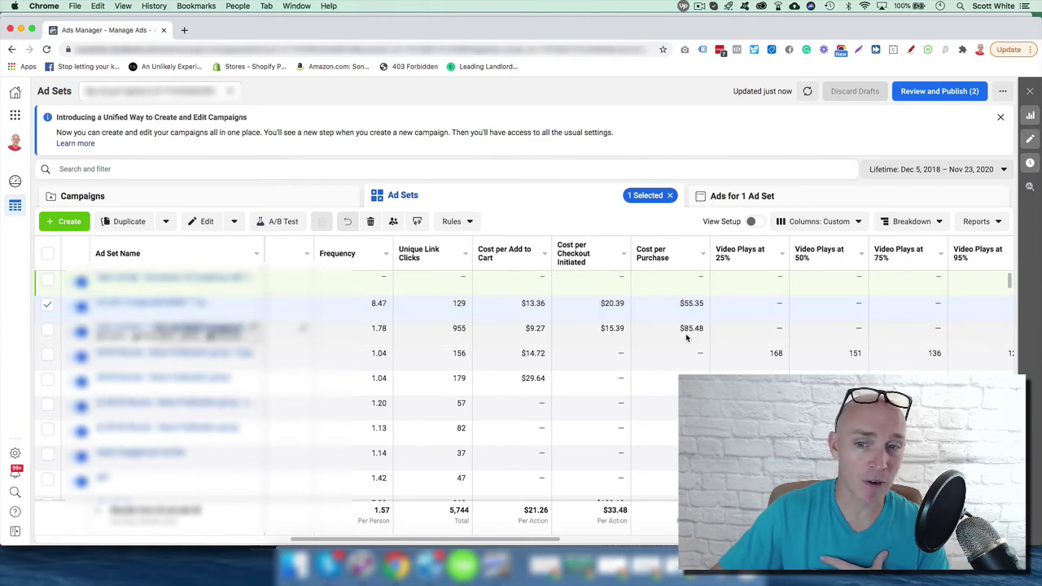
{"action": "left_click_drag", "start_coordinate": [678, 303], "coordinate": [708, 307]}
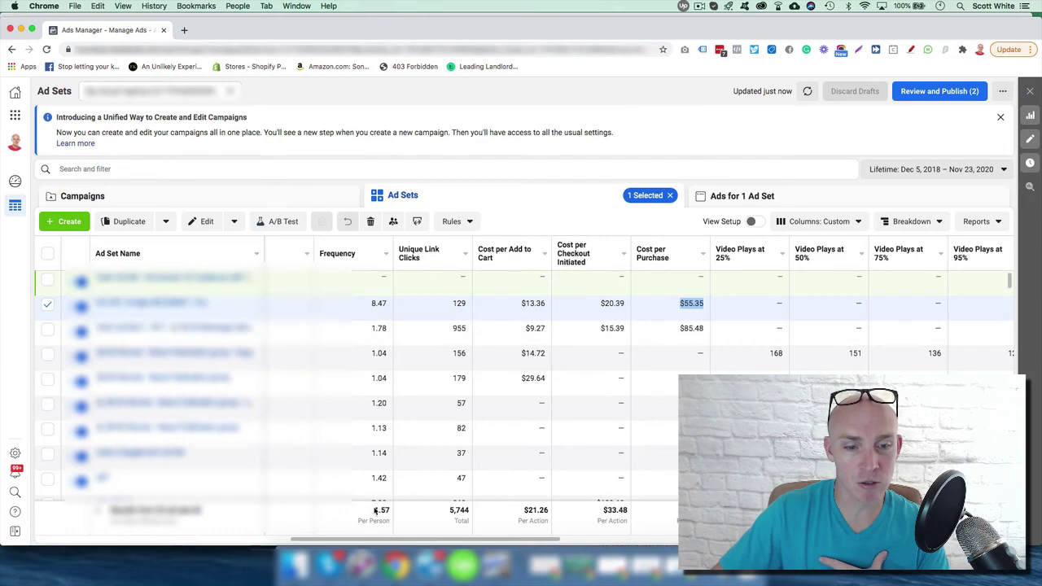
- Review the video plays, CTR, landing page, checkout and purchase columns, then return to the amount spent and schedule columns
{"action": "left_click_drag", "start_coordinate": [298, 538], "coordinate": [444, 539]}
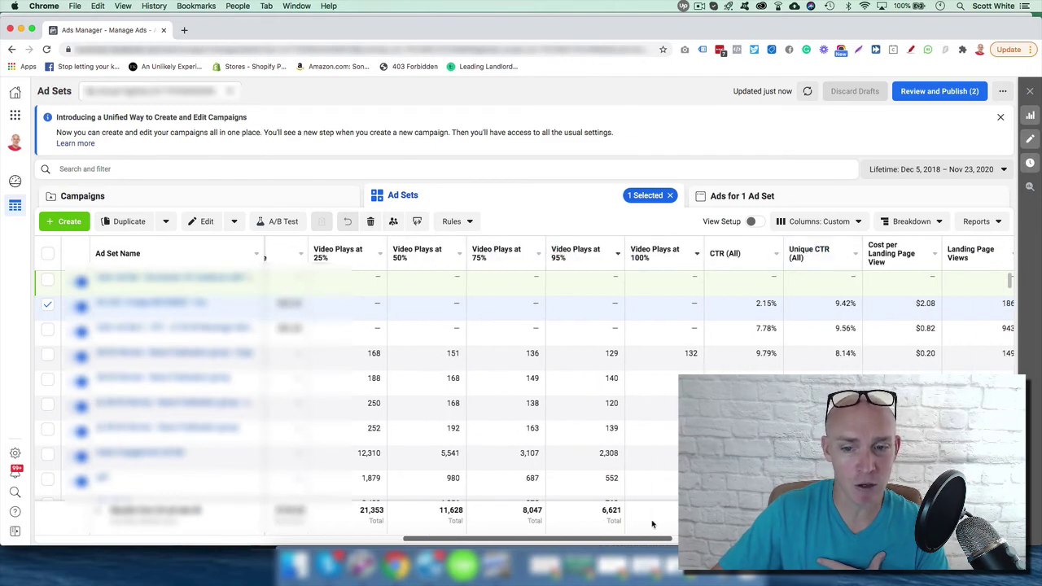
{"action": "mouse_move", "coordinate": [600, 539]}
{"action": "left_mouse_down"}
{"action": "mouse_move", "coordinate": [622, 541]}
{"action": "mouse_move", "coordinate": [604, 540]}
{"action": "left_mouse_up"}
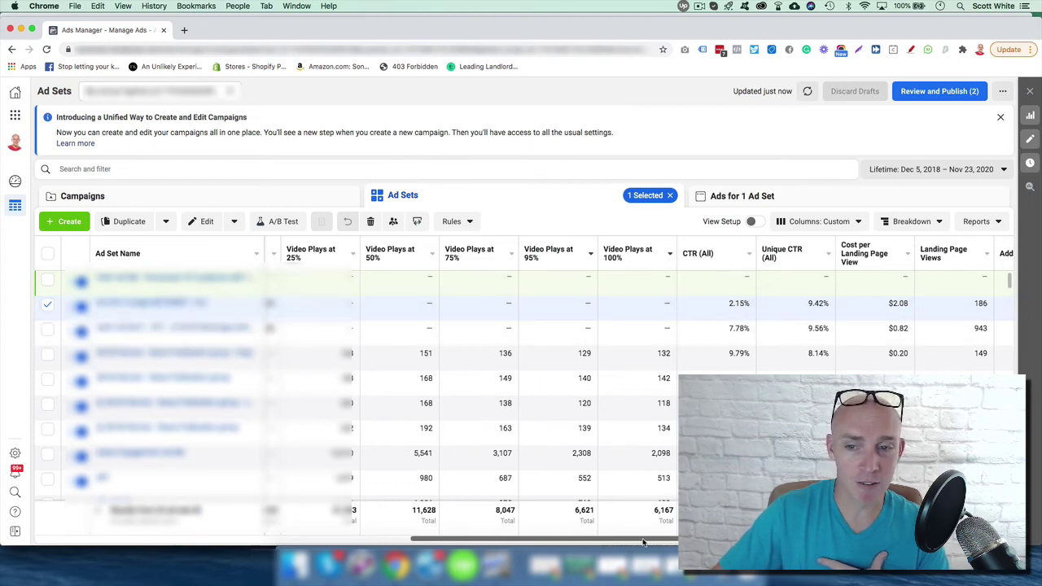
{"action": "left_click_drag", "start_coordinate": [643, 542], "coordinate": [850, 542]}
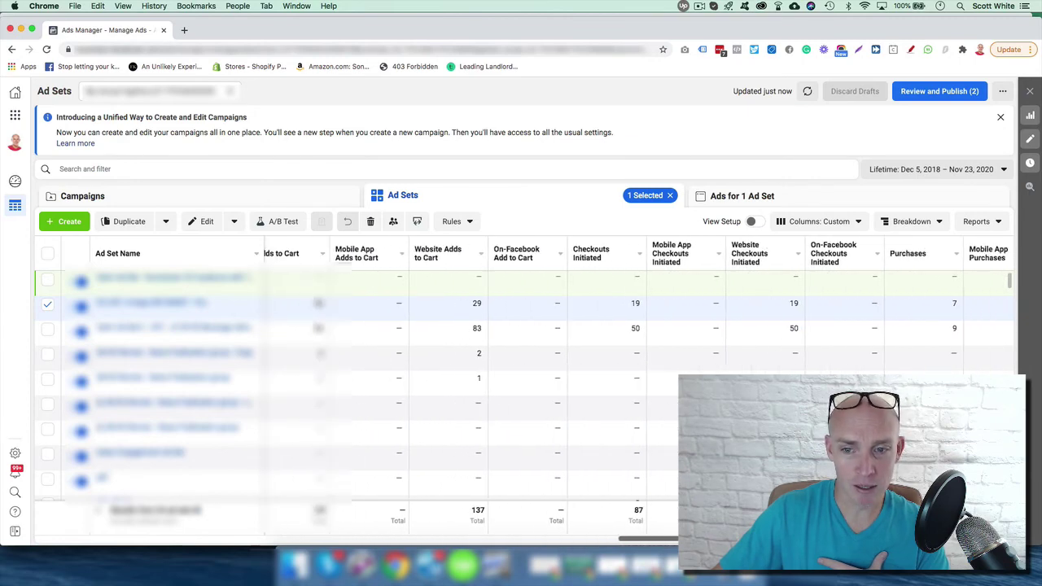
{"action": "scroll", "coordinate": [386, 472], "scroll_direction": "left", "scroll_amount": 15}
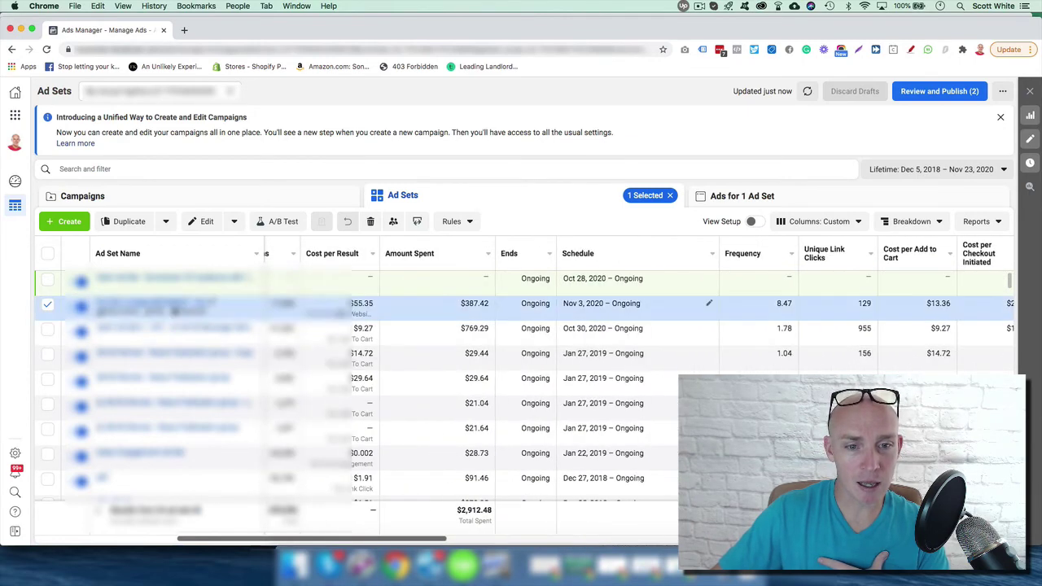
- Select the ad set with $769.29 spent, view its performance charts, and return to the ad sets table
{"action": "left_click", "coordinate": [148, 340]}
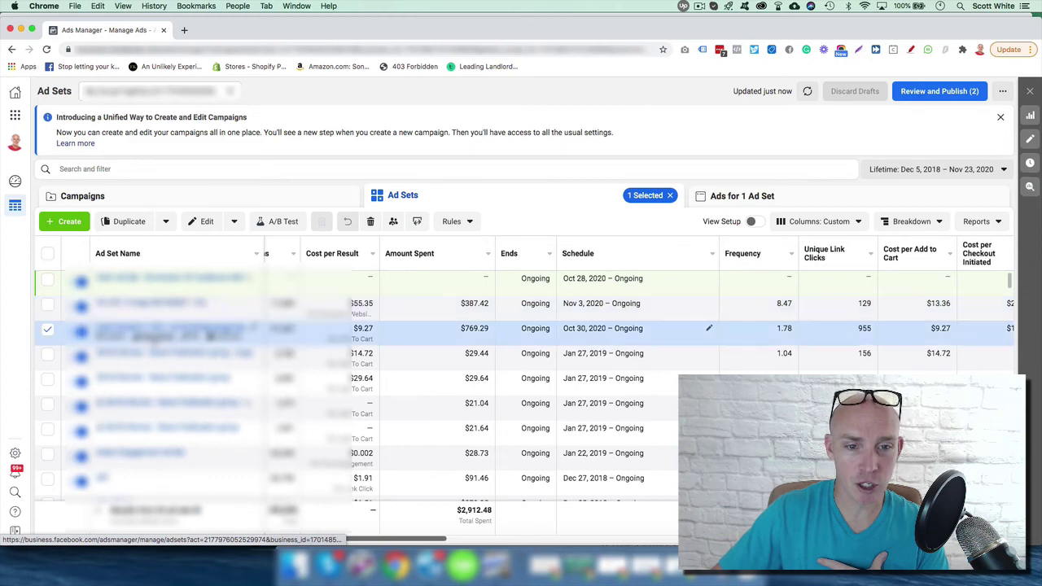
{"action": "left_click", "coordinate": [150, 337]}
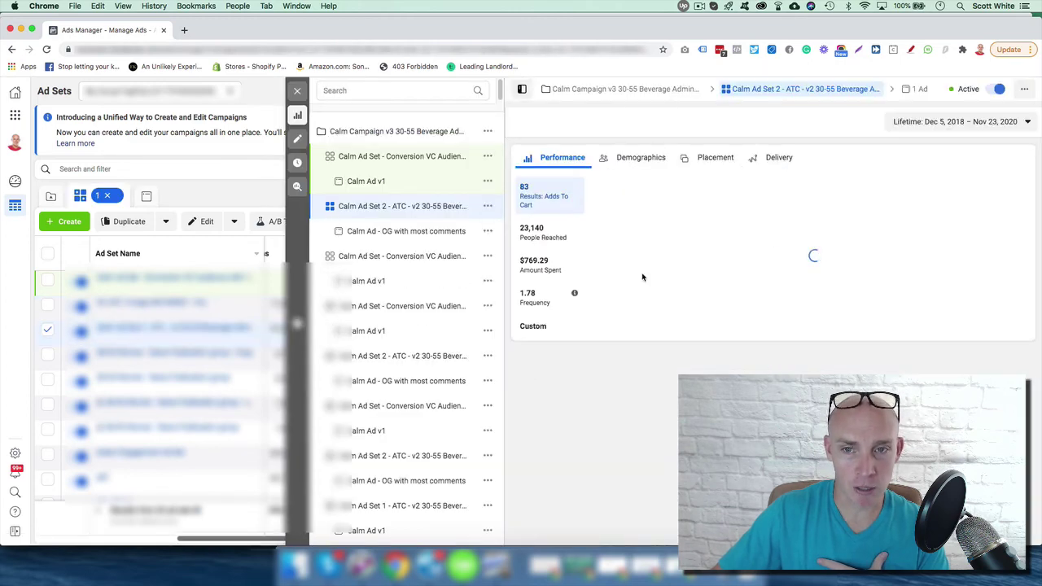
{"action": "left_click", "coordinate": [295, 92]}
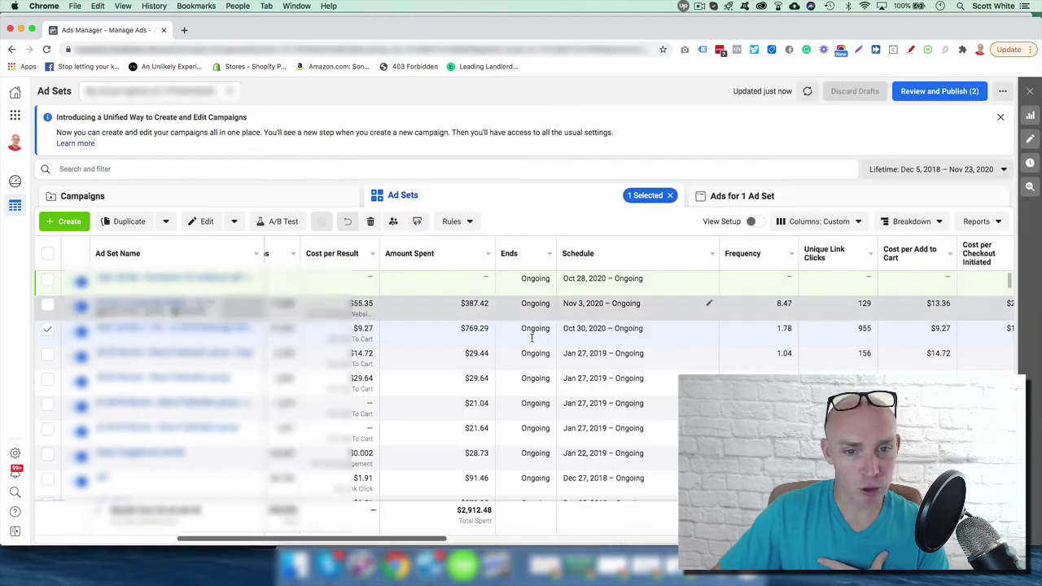
- Check the selected ad set's landing page cost, adds to cart, checkouts, purchases and ROAS, then go back to its cost per purchase
{"action": "left_click_drag", "start_coordinate": [398, 542], "coordinate": [664, 542]}
{"action": "scroll", "coordinate": [501, 365], "scroll_direction": "right", "scroll_amount": 10}
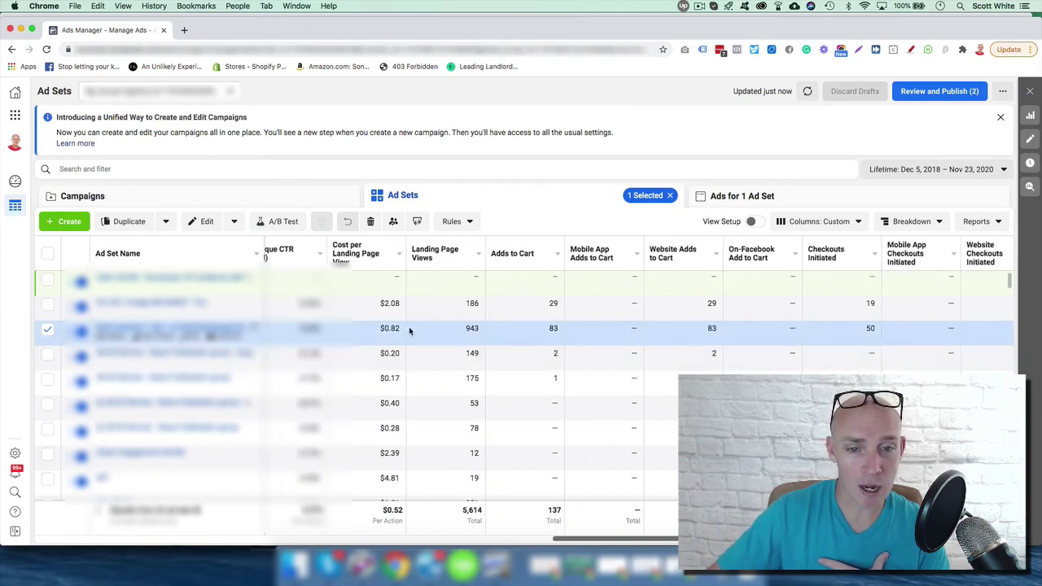
{"action": "left_click_drag", "start_coordinate": [626, 543], "coordinate": [737, 543]}
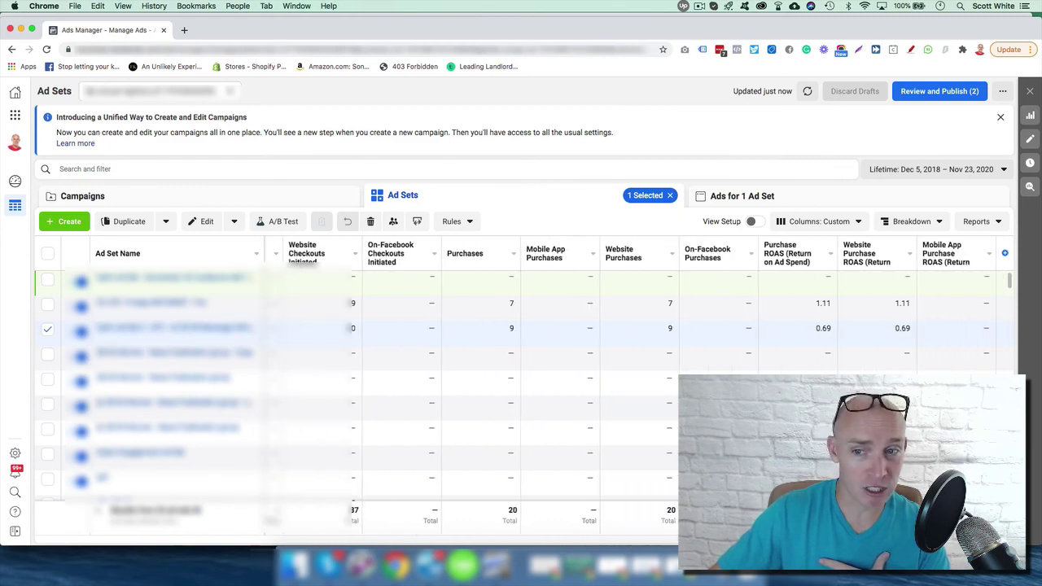
{"action": "scroll", "coordinate": [639, 385], "scroll_direction": "left", "scroll_amount": 10}
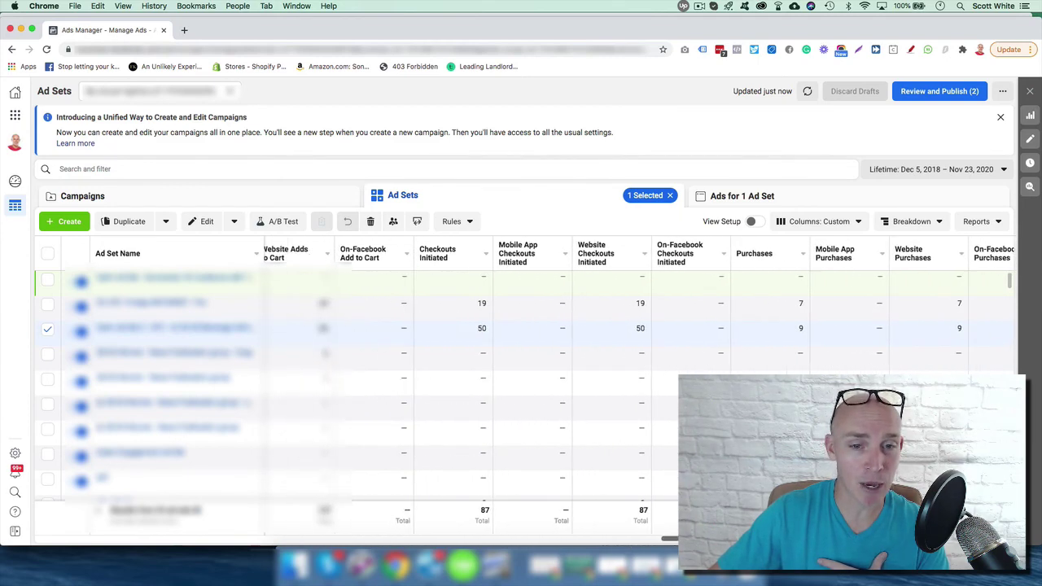
{"action": "scroll", "coordinate": [426, 531], "scroll_direction": "left", "scroll_amount": 15}
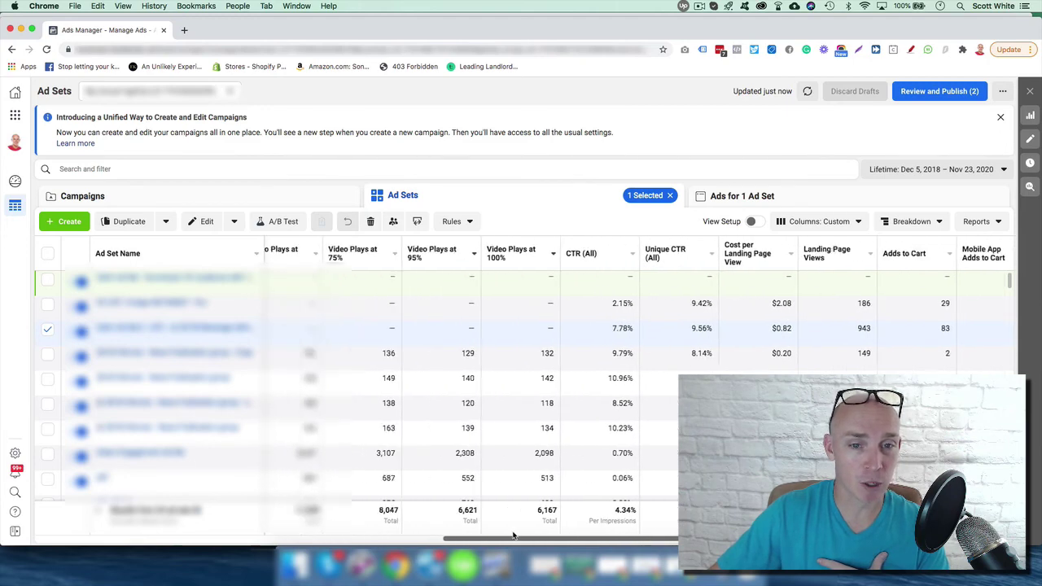
{"action": "scroll", "coordinate": [425, 531], "scroll_direction": "left", "scroll_amount": 3}
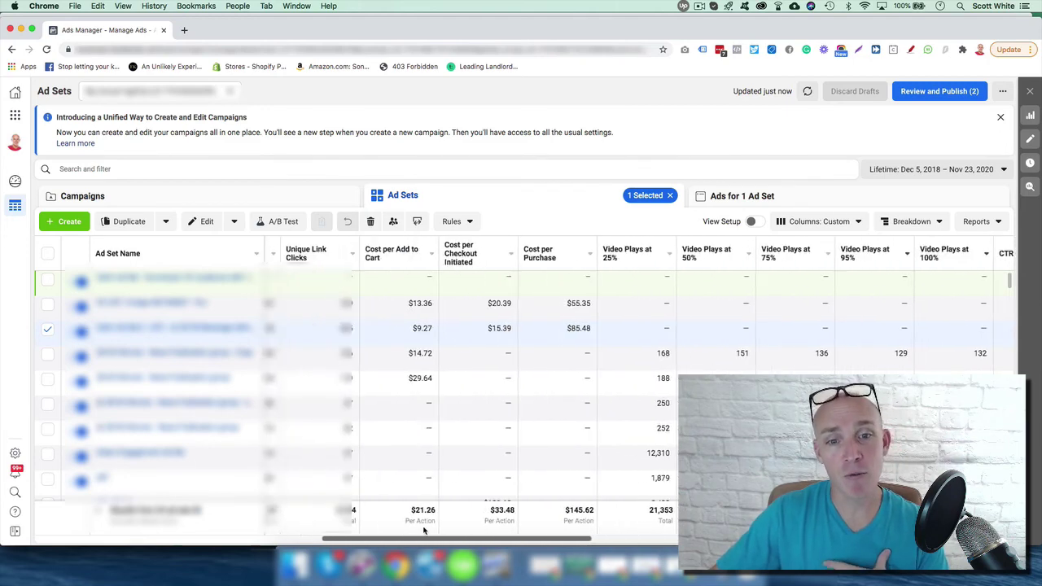